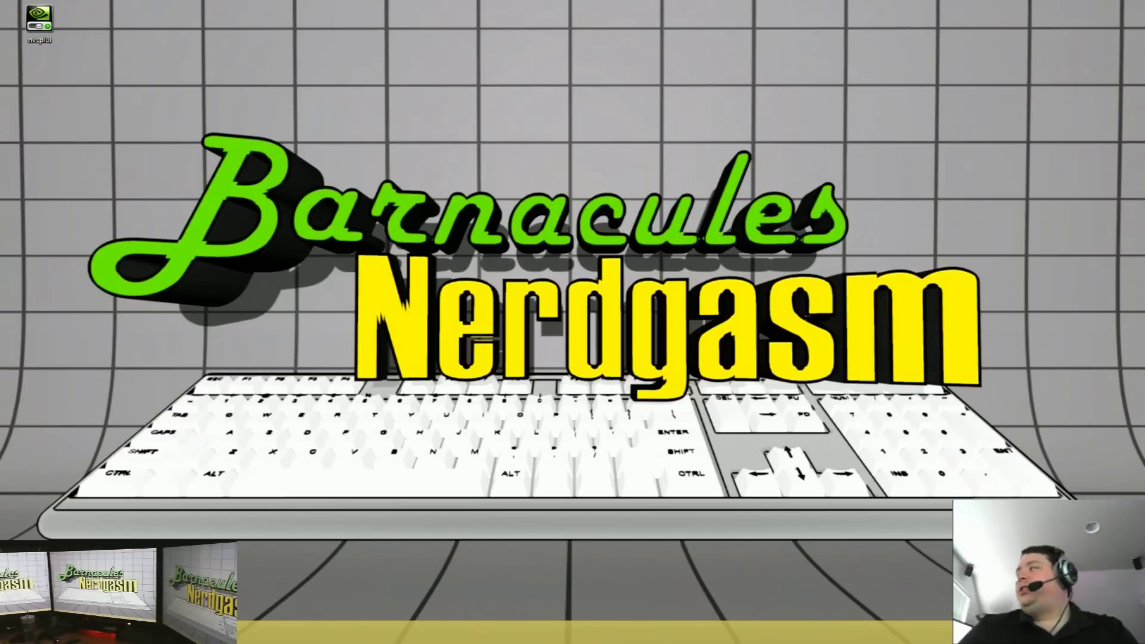
- Open a File Explorer Libraries window, maximize and restore it, then minimize it to the taskbar
{"action": "key", "text": "super+e"}
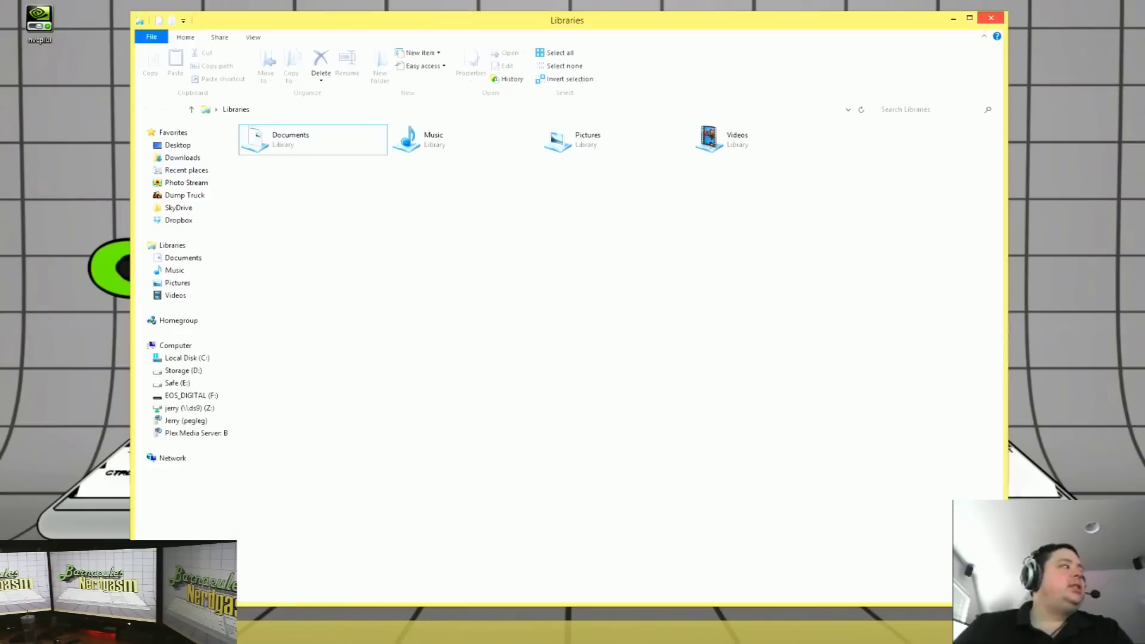
{"action": "double_click", "coordinate": [504, 24]}
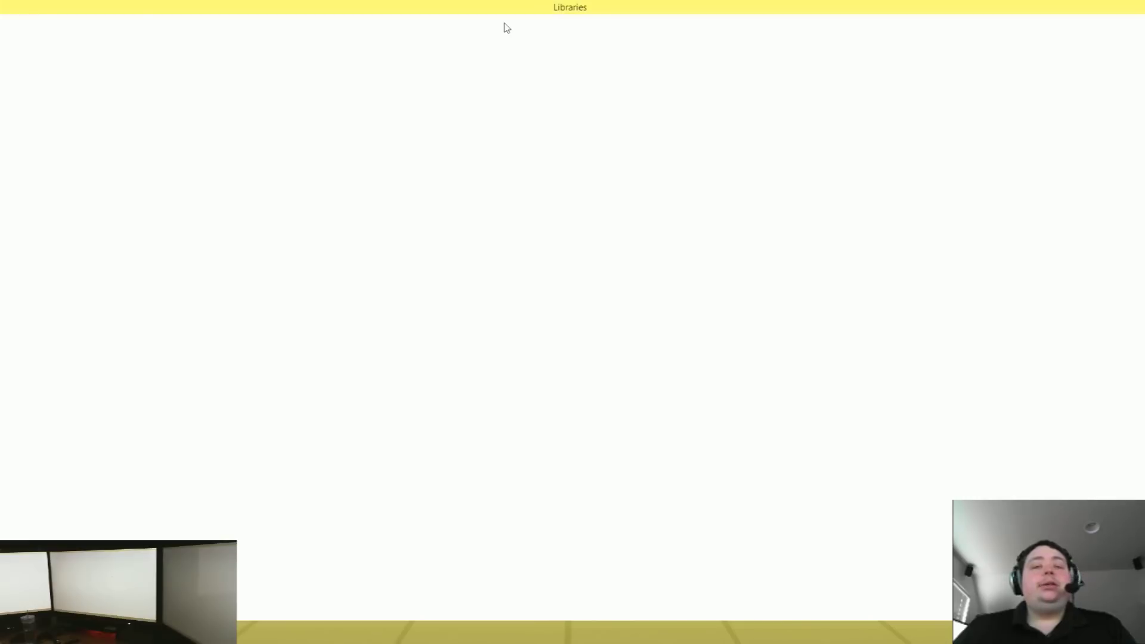
{"action": "double_click", "coordinate": [441, 10]}
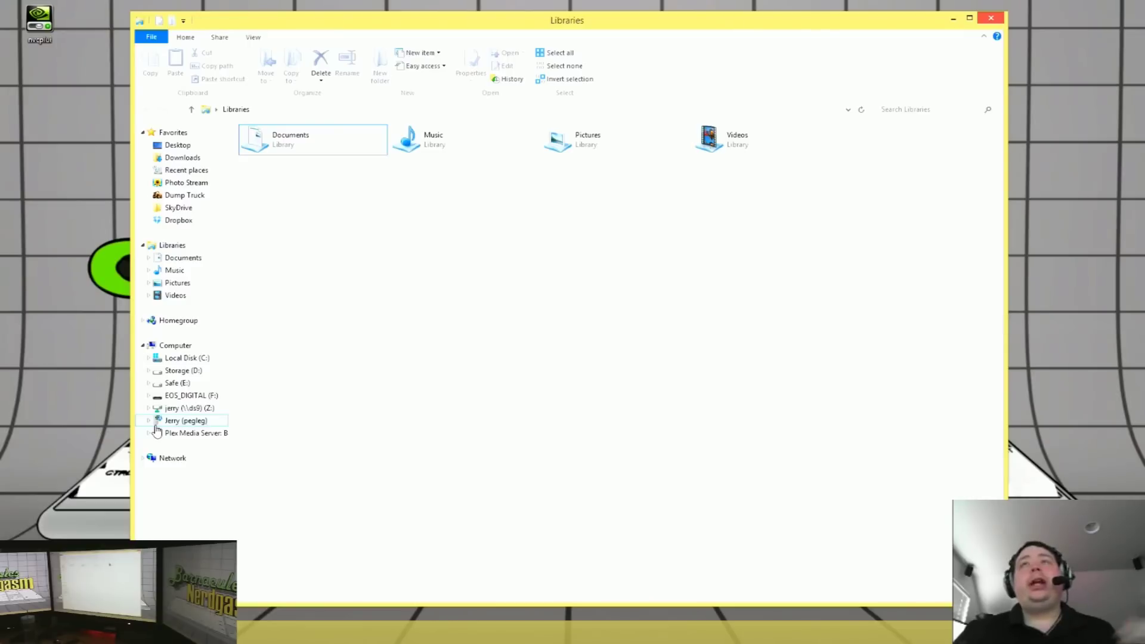
{"action": "left_click", "coordinate": [954, 22]}
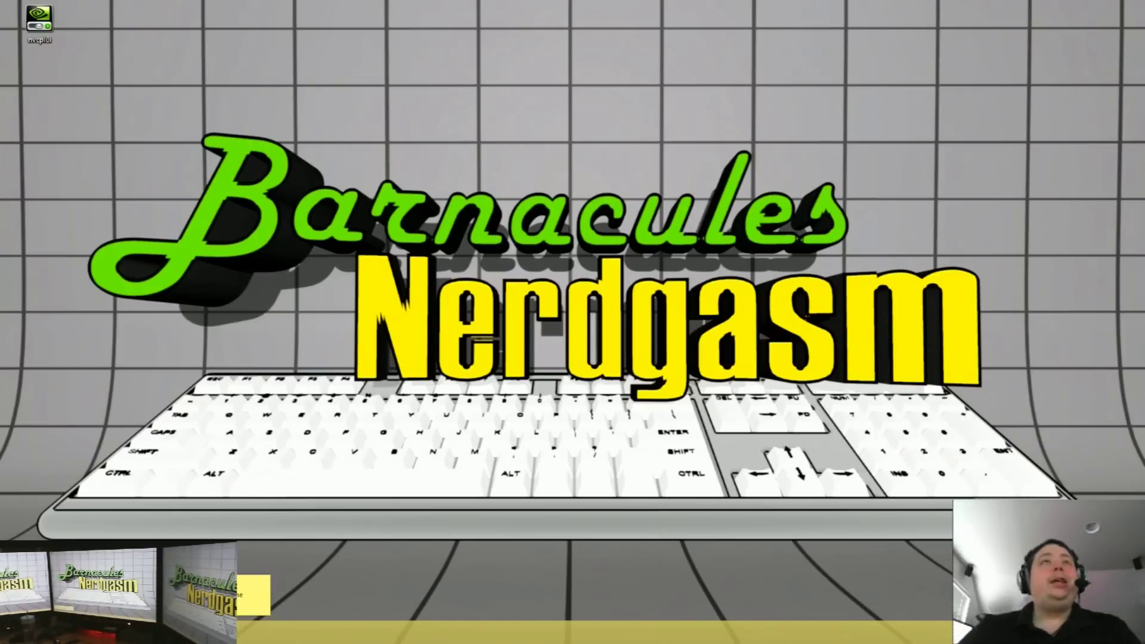
- Return to the forum thread and highlight the nvcplui.exe name and three Offset lines in post #115
{"action": "key", "text": "alt+Tab"}
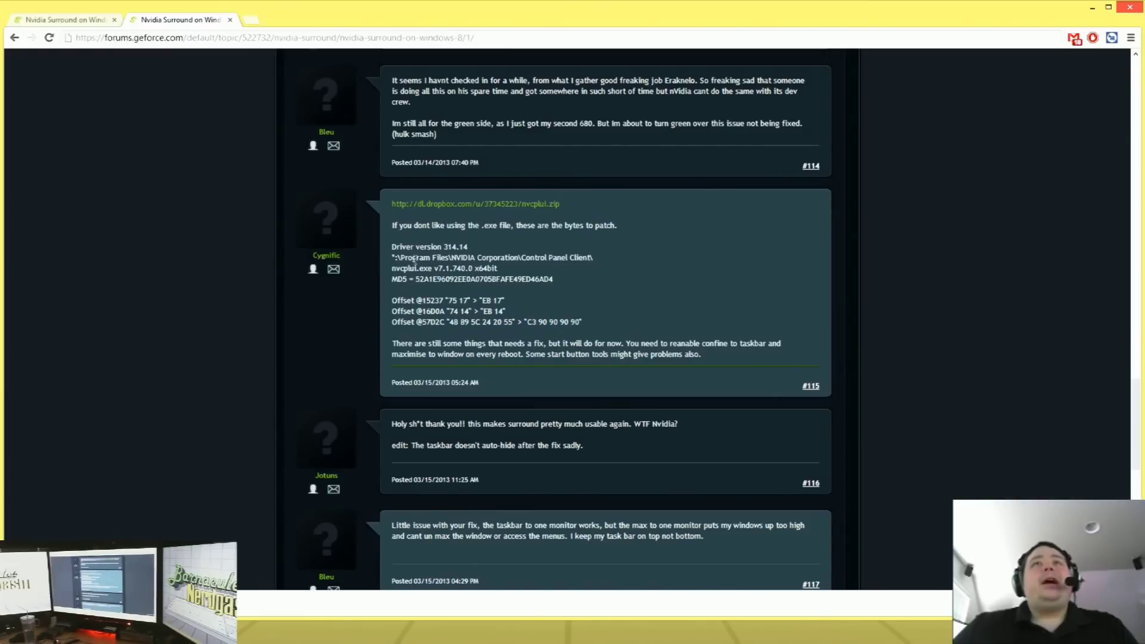
{"action": "left_click_drag", "start_coordinate": [392, 268], "coordinate": [432, 268]}
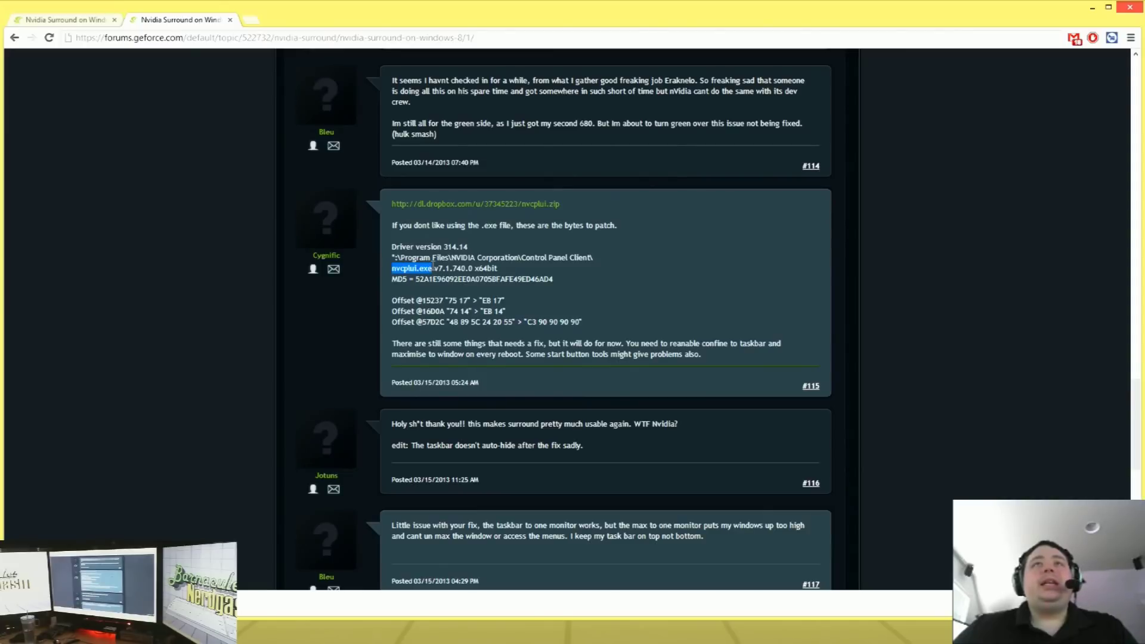
{"action": "left_click_drag", "start_coordinate": [391, 298], "coordinate": [613, 320]}
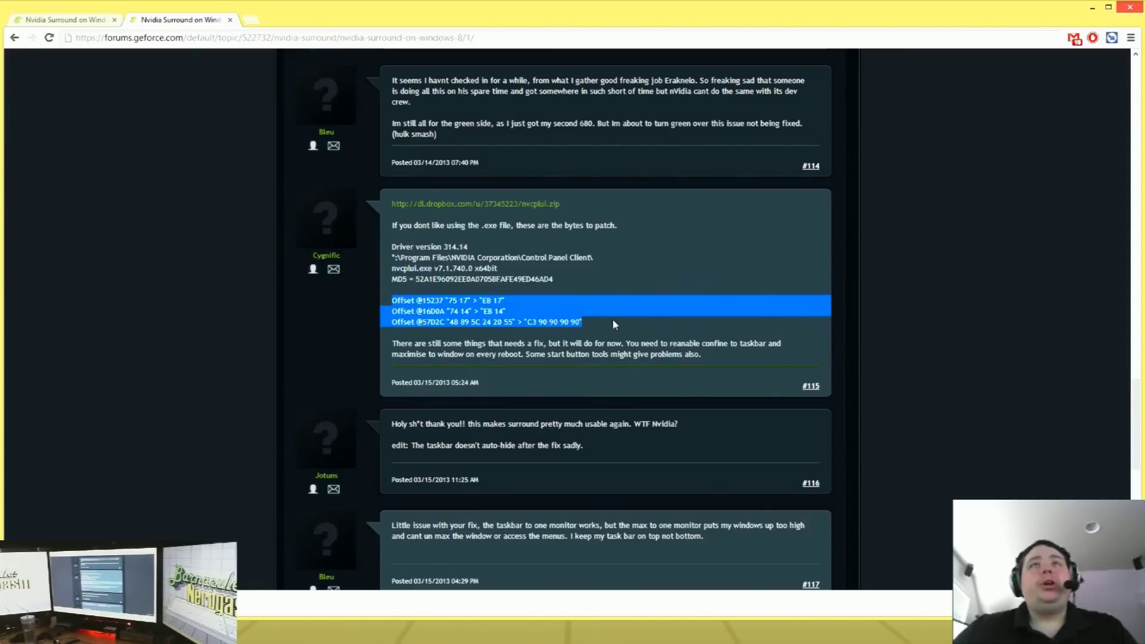
{"action": "left_click", "coordinate": [613, 319]}
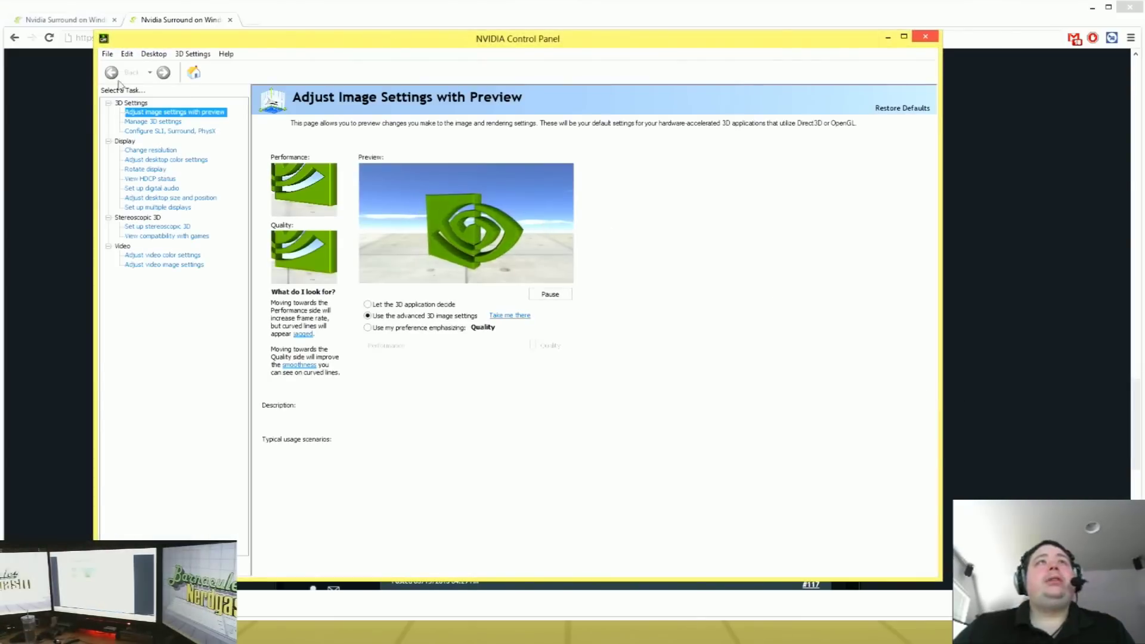
- Check the Desktop and 3D Settings menus, then close NVIDIA Control Panel
{"action": "left_click", "coordinate": [153, 54]}
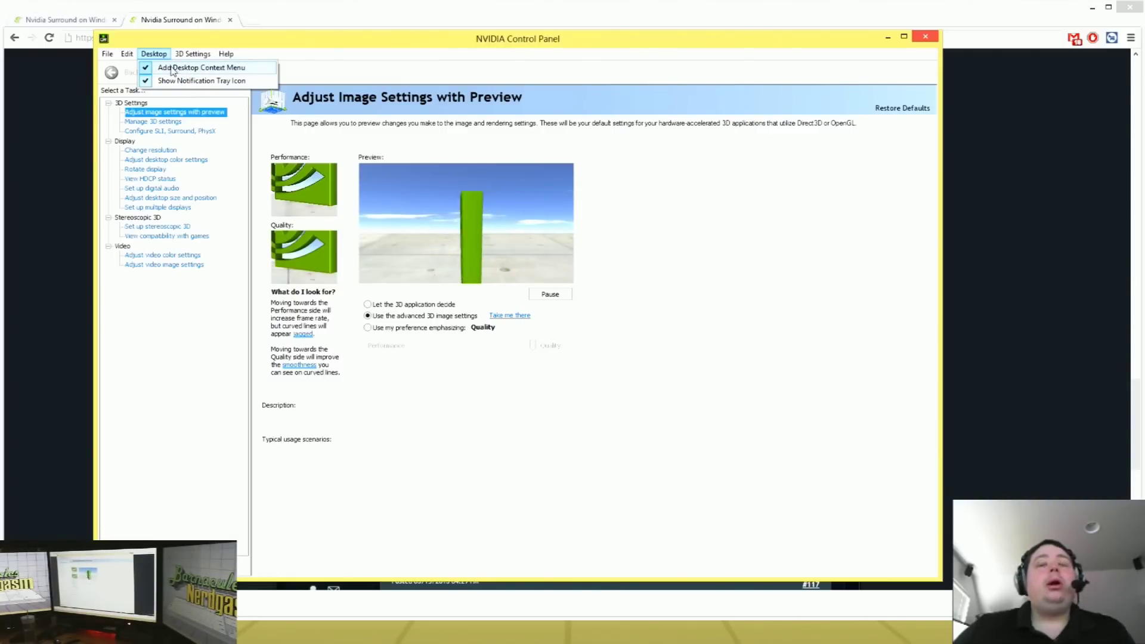
{"action": "mouse_move", "coordinate": [192, 54]}
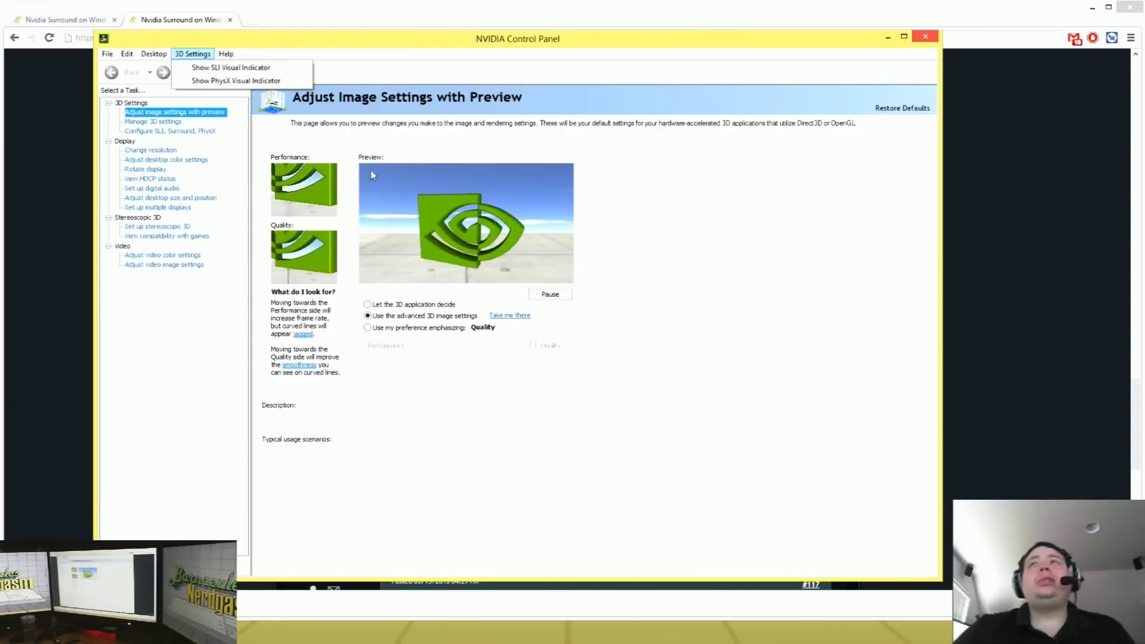
{"action": "left_click", "coordinate": [925, 36]}
{"action": "left_click", "coordinate": [925, 37]}
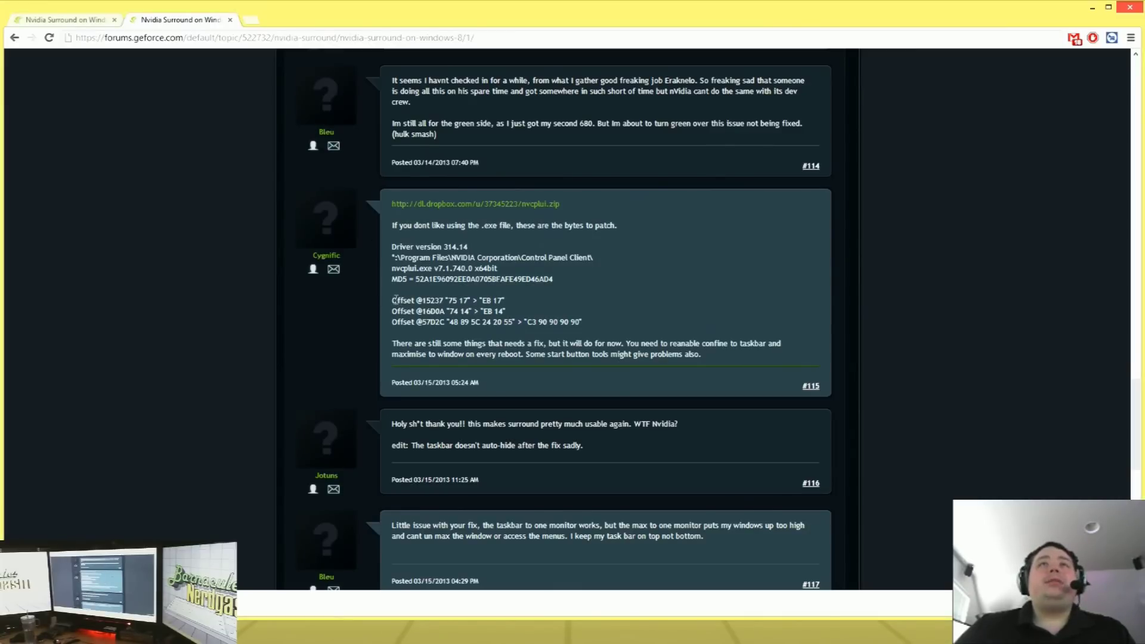
- Highlight the three Offset lines in post #115, deselect them, and minimize Chrome to reveal the desktop
{"action": "left_click_drag", "start_coordinate": [392, 300], "coordinate": [602, 321]}
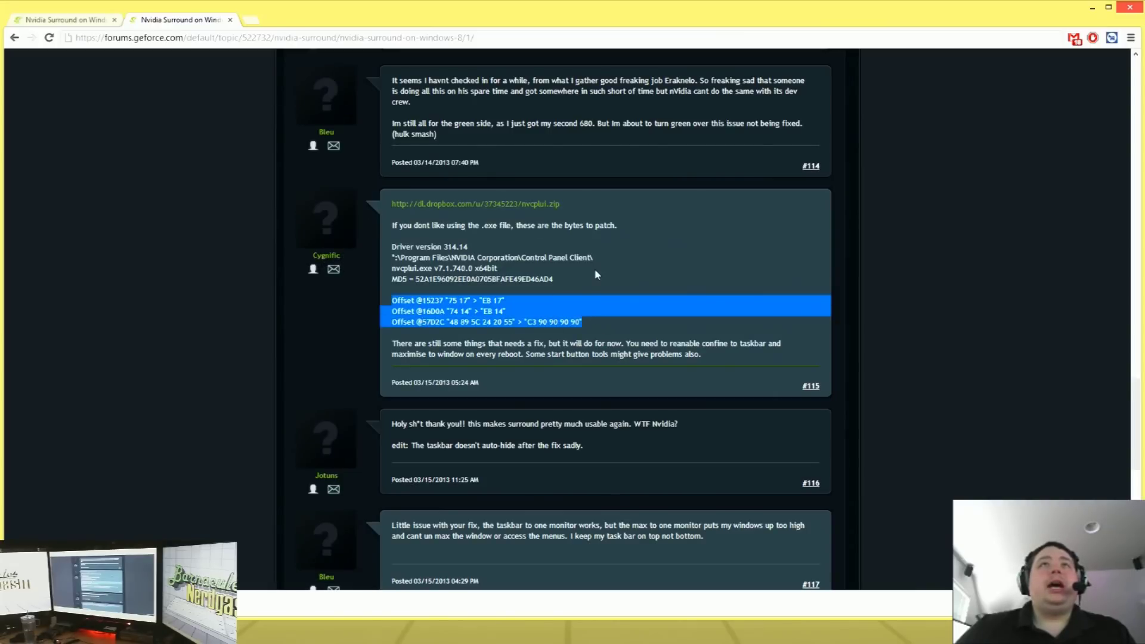
{"action": "left_click", "coordinate": [783, 294]}
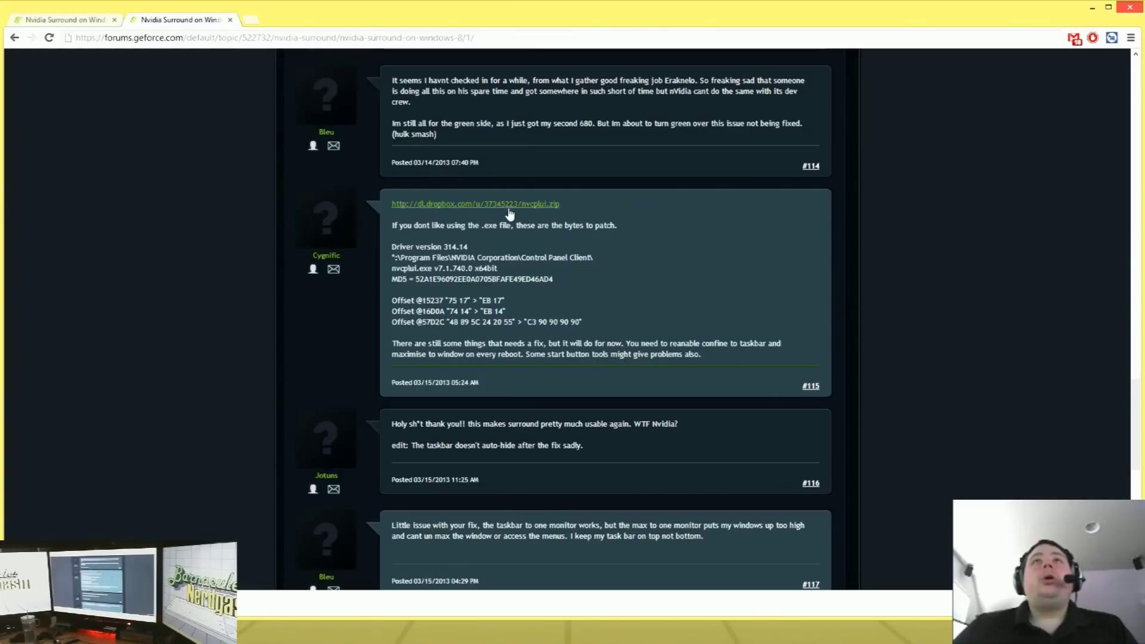
{"action": "left_click", "coordinate": [1096, 13]}
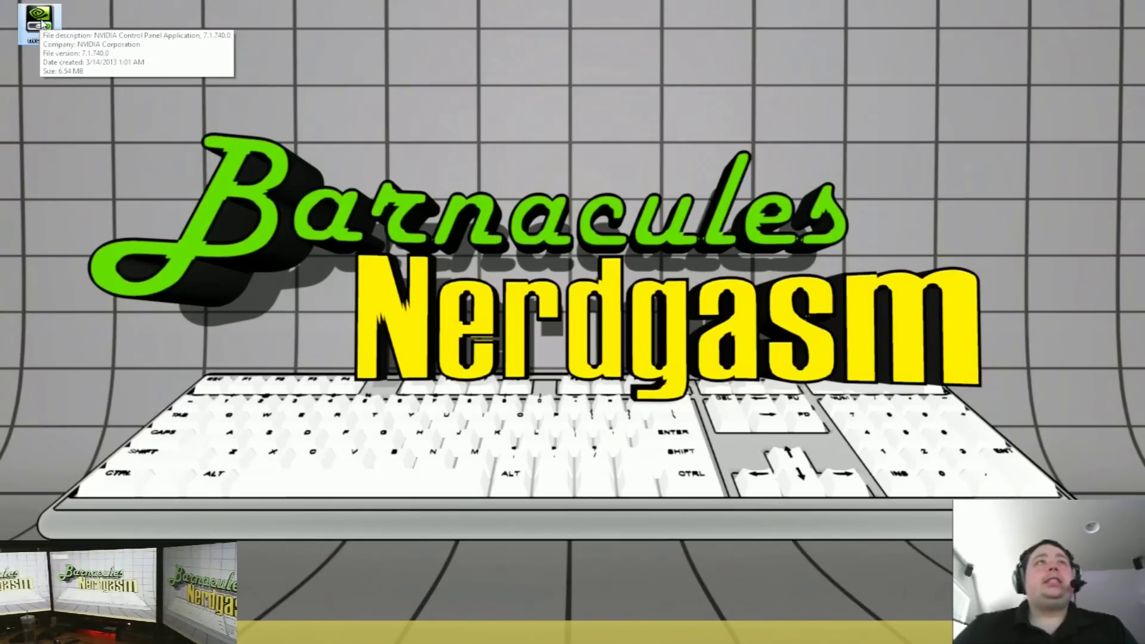
- Launch the patched NVIDIA Control Panel from the nvcplui desktop shortcut
{"action": "double_click", "coordinate": [33, 29]}
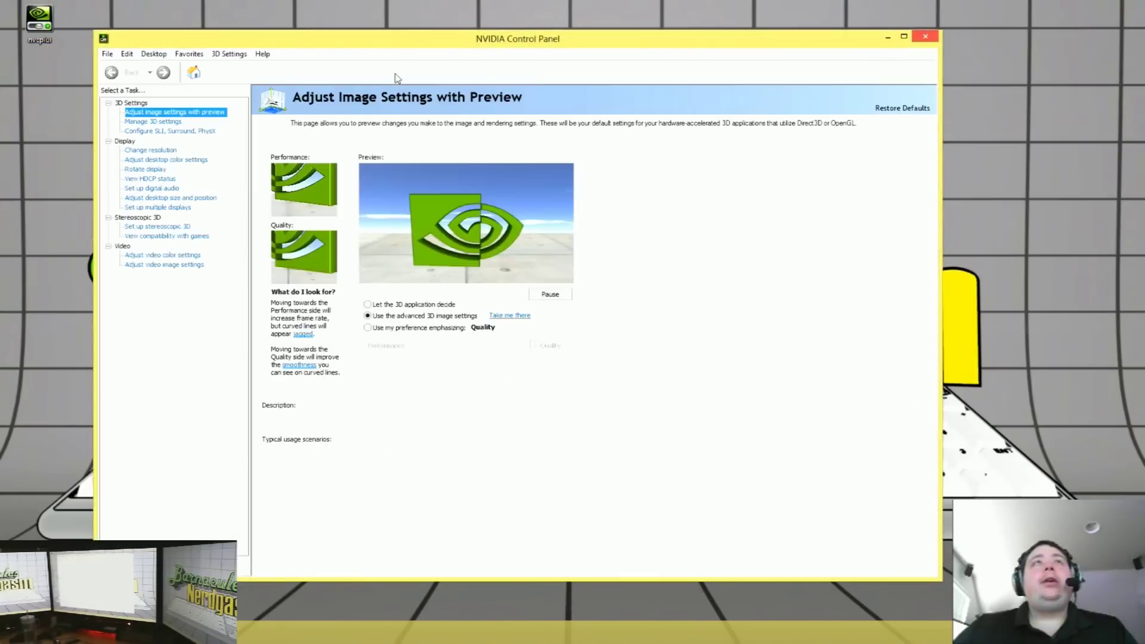
{"action": "left_click", "coordinate": [170, 131]}
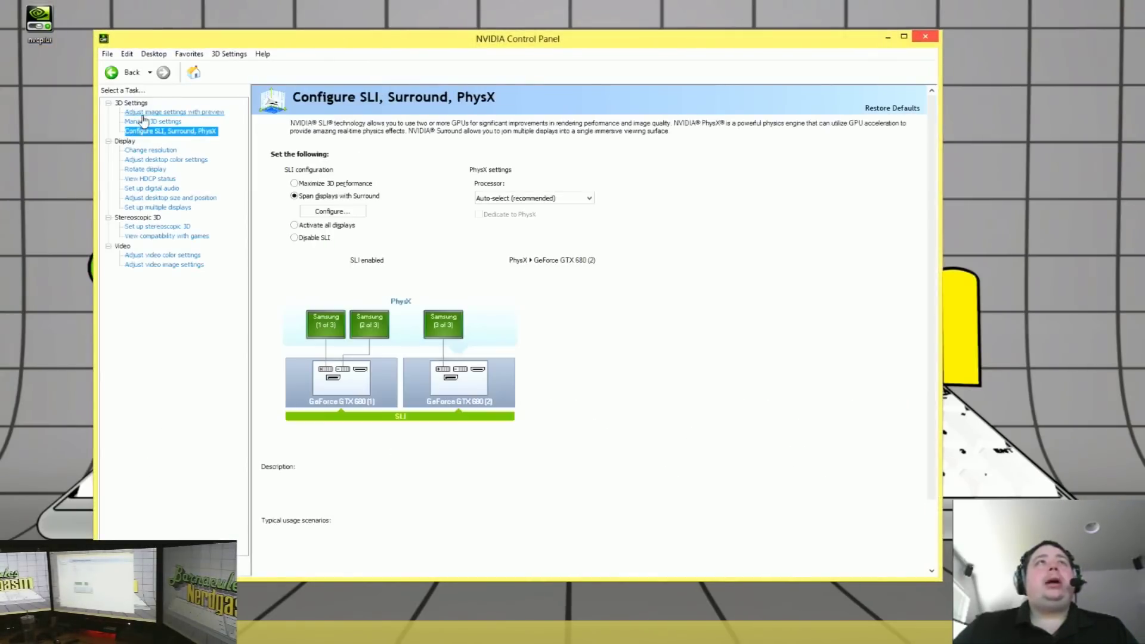
{"action": "left_click", "coordinate": [174, 112]}
- Enable Confine Taskbar to Center Display under Desktop > Surround Displays, then recheck the menu
{"action": "left_click", "coordinate": [154, 54]}
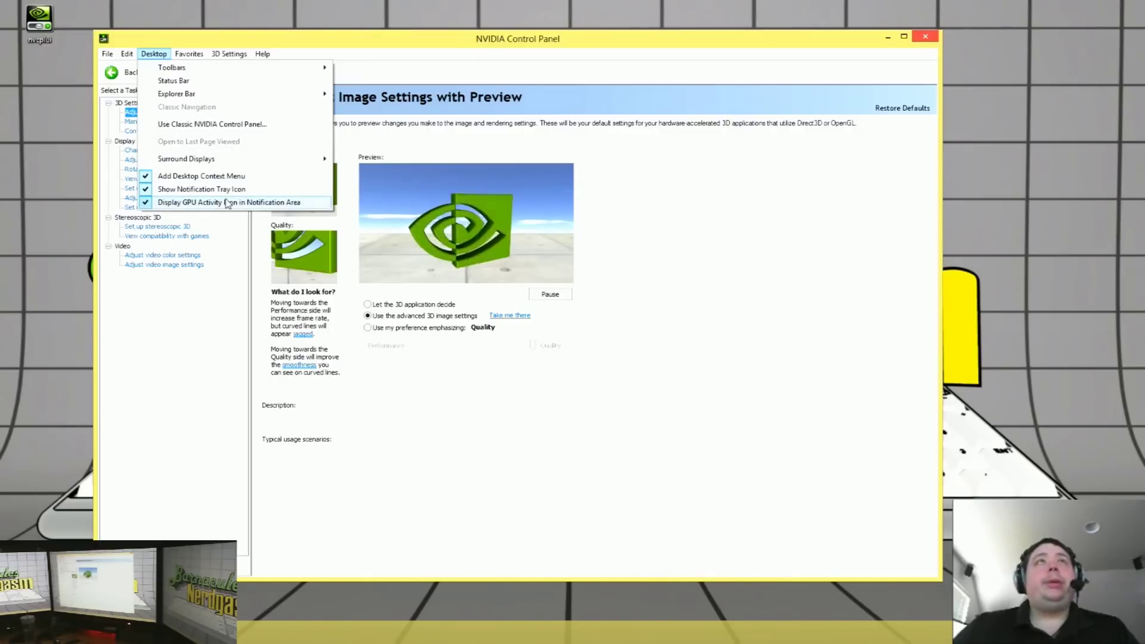
{"action": "mouse_move", "coordinate": [249, 165]}
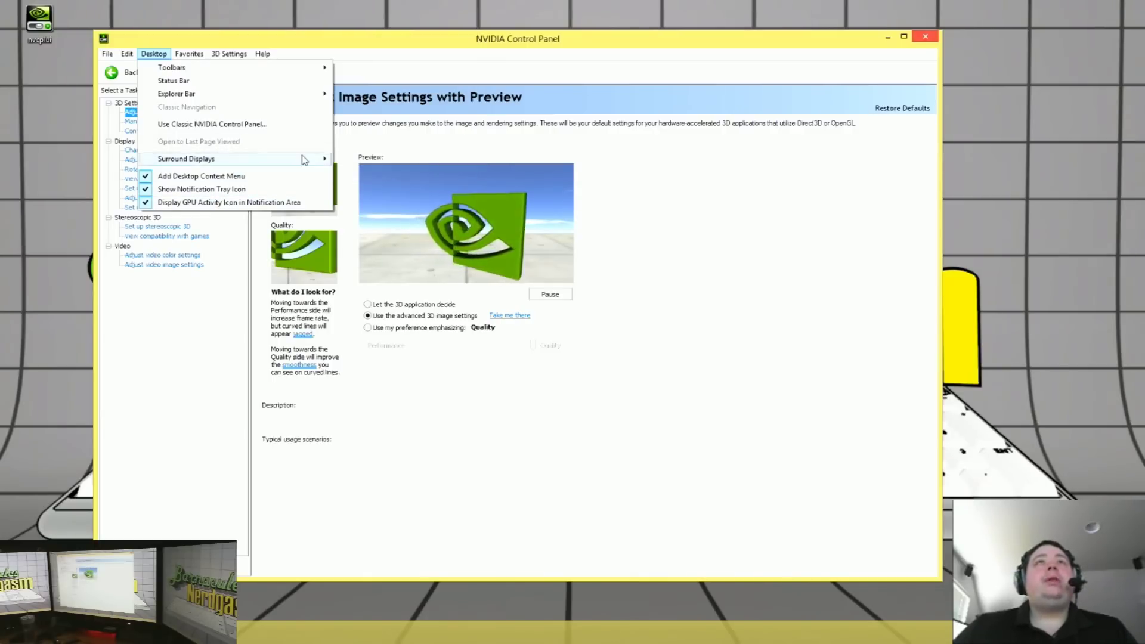
{"action": "left_click", "coordinate": [370, 159]}
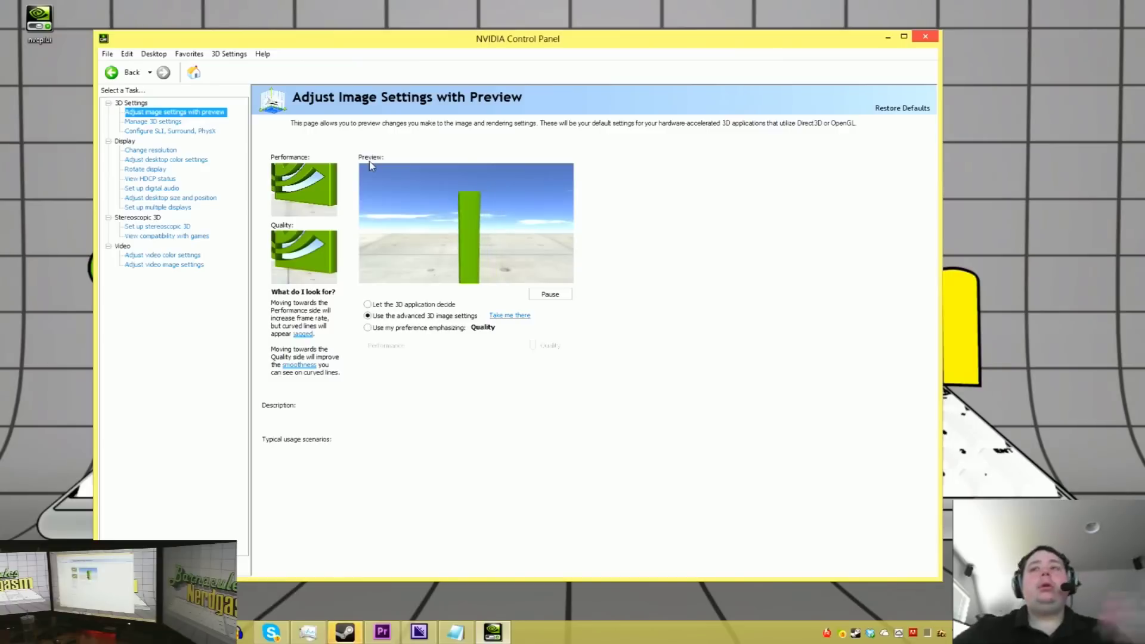
{"action": "left_click", "coordinate": [153, 53]}
{"action": "mouse_move", "coordinate": [178, 159]}
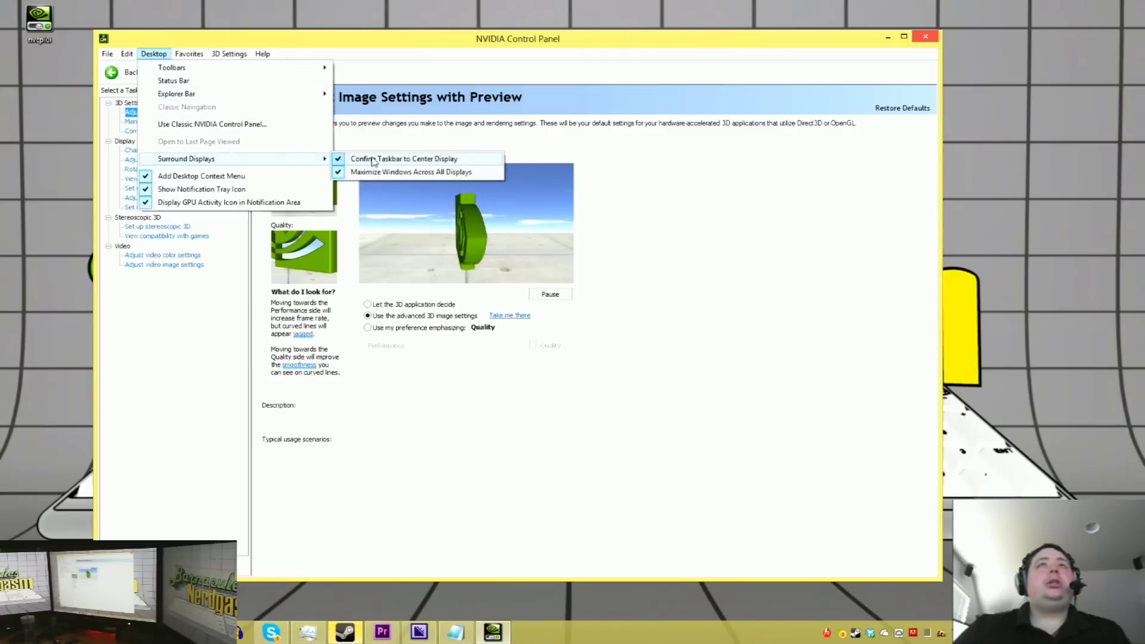
- Toggle Maximize Windows Across All Displays, then test maximizing, restoring and dragging the panel window
{"action": "left_click", "coordinate": [419, 174]}
{"action": "double_click", "coordinate": [429, 44]}
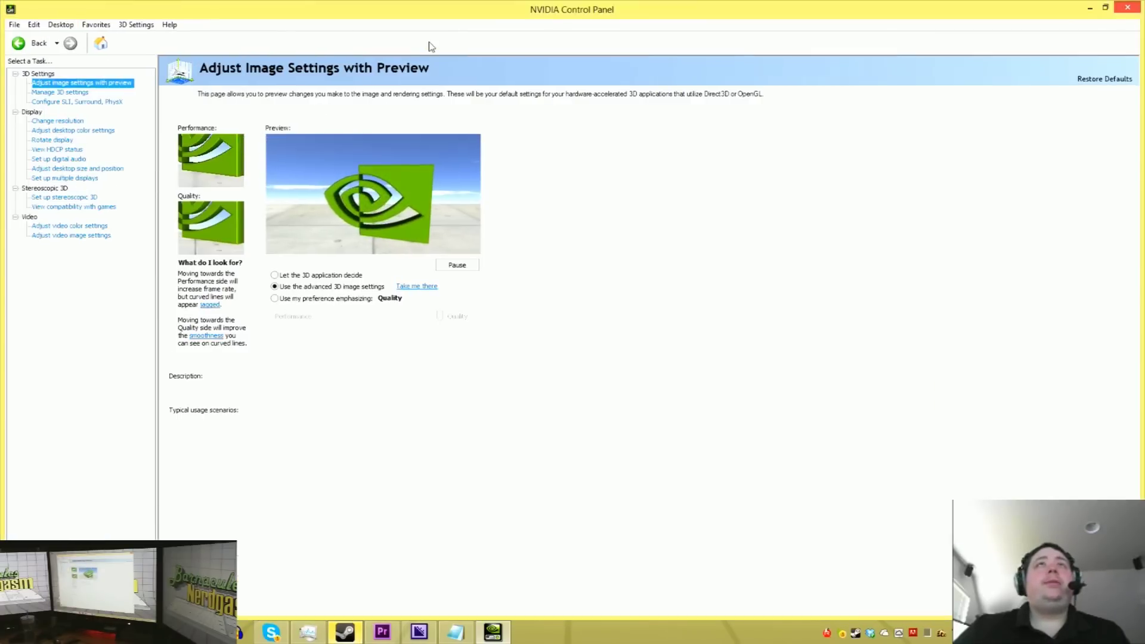
{"action": "double_click", "coordinate": [435, 10]}
{"action": "left_click_drag", "start_coordinate": [431, 39], "coordinate": [0, 127]}
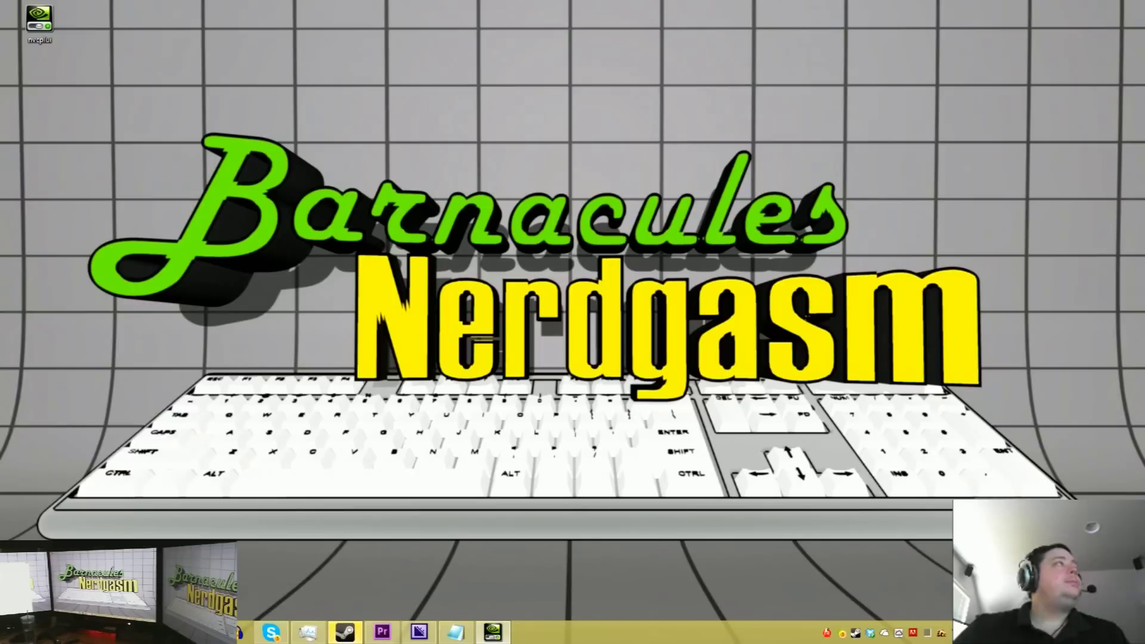
{"action": "left_click_drag", "start_coordinate": [0, 127], "coordinate": [421, 0]}
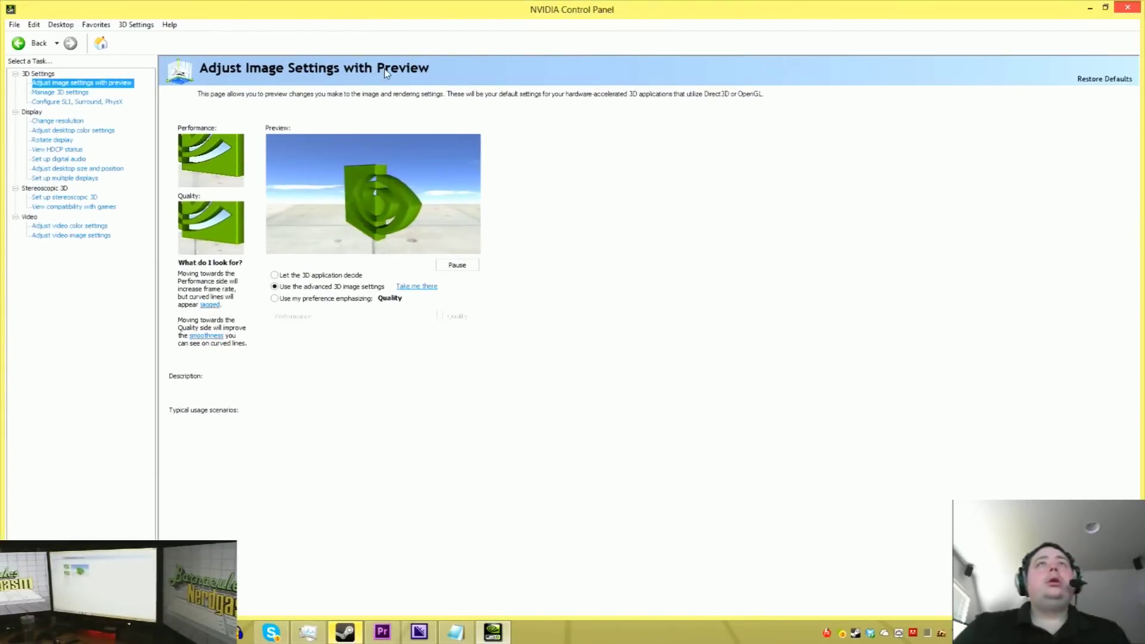
{"action": "left_click_drag", "start_coordinate": [572, 9], "coordinate": [1144, 27]}
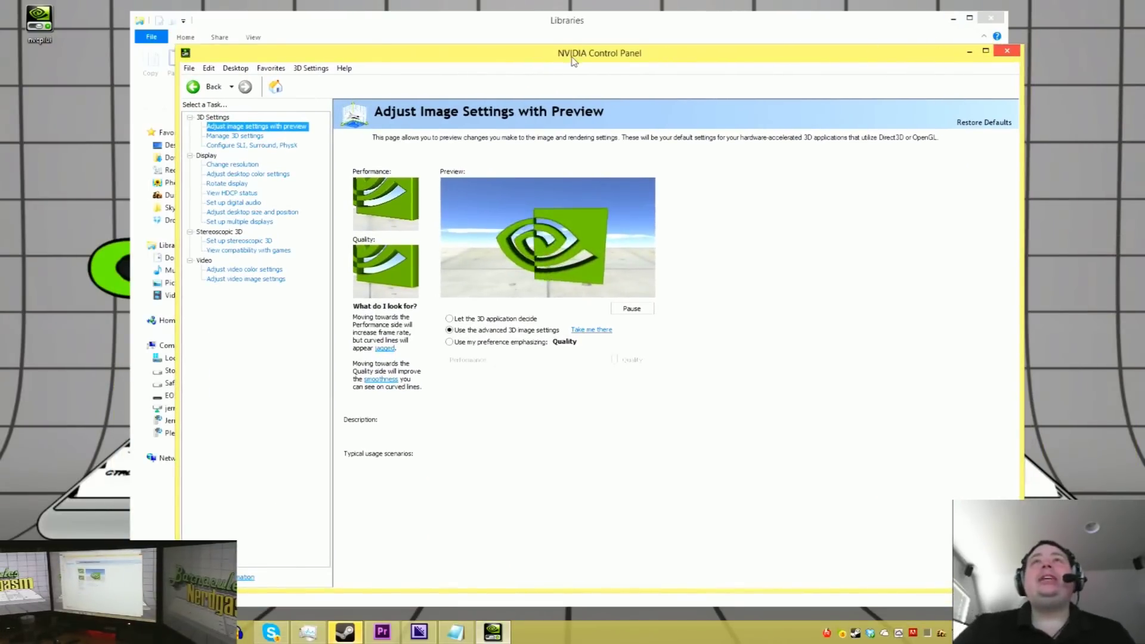
- Minimize the control panel, bring it back, and close the Libraries window
{"action": "left_click", "coordinate": [969, 51]}
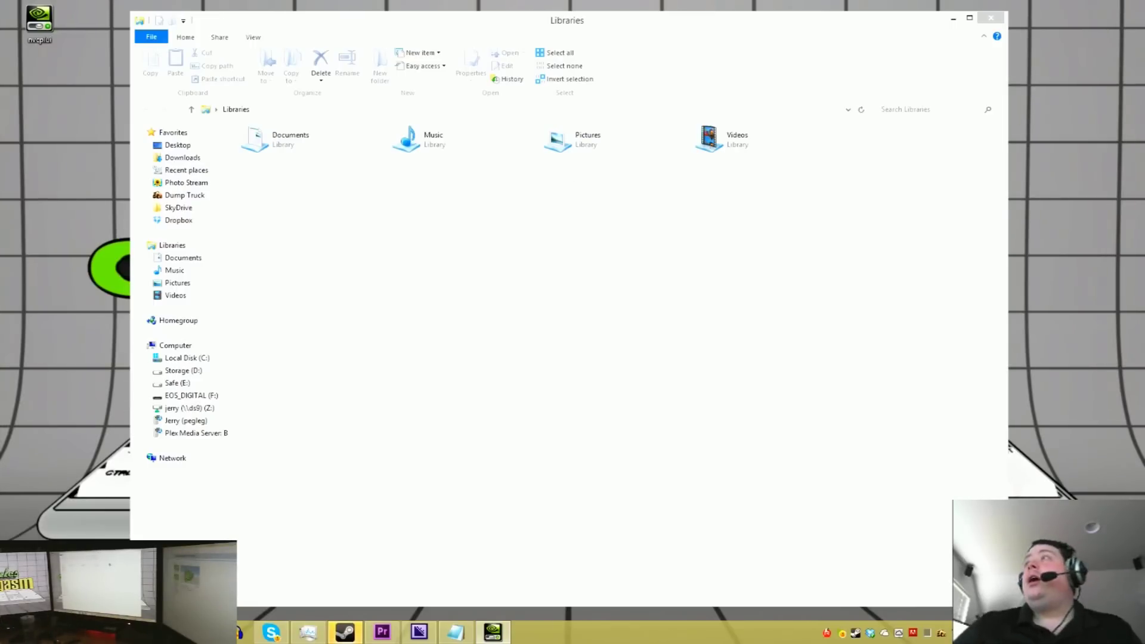
{"action": "key", "text": "alt+Tab"}
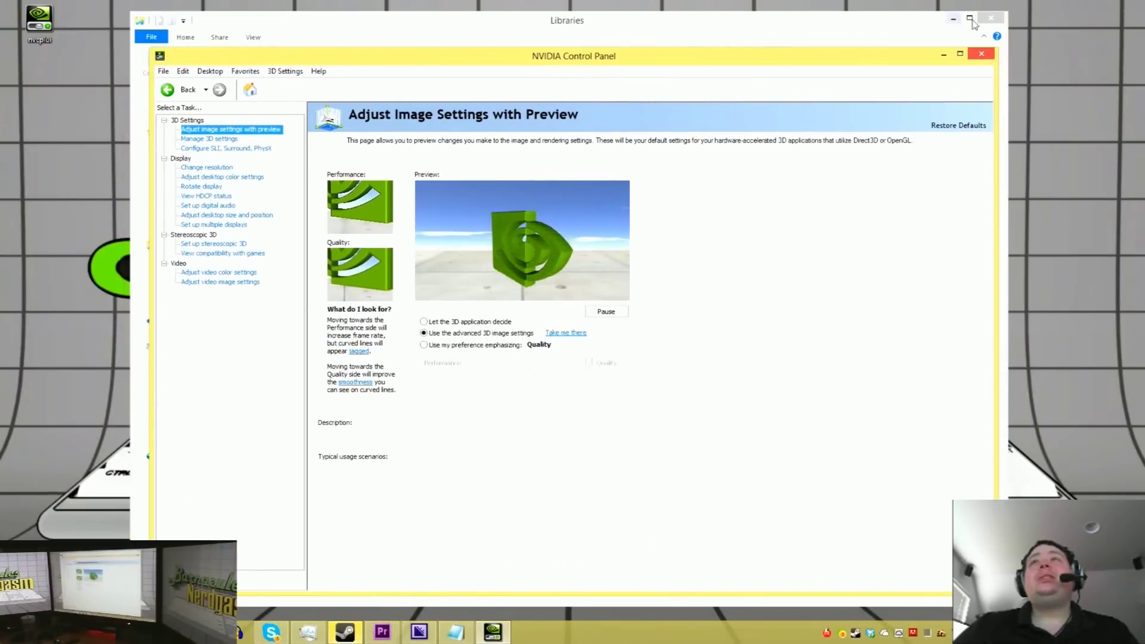
{"action": "left_click", "coordinate": [990, 18]}
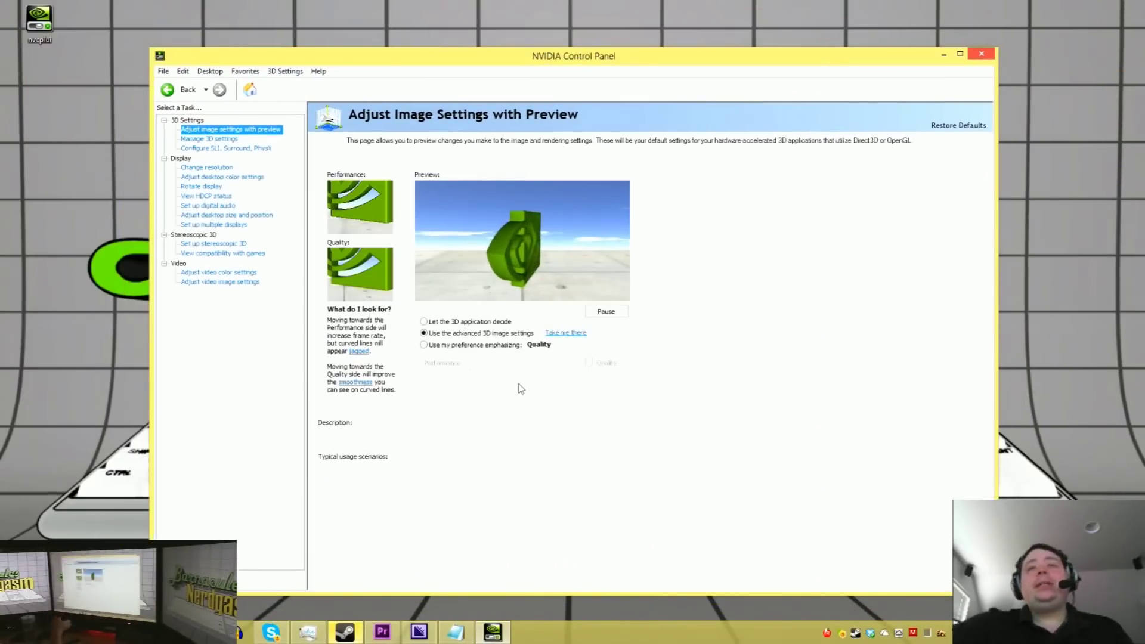
- Re-maximize the control panel, then switch to Chrome and maximize the forum window
{"action": "double_click", "coordinate": [586, 58]}
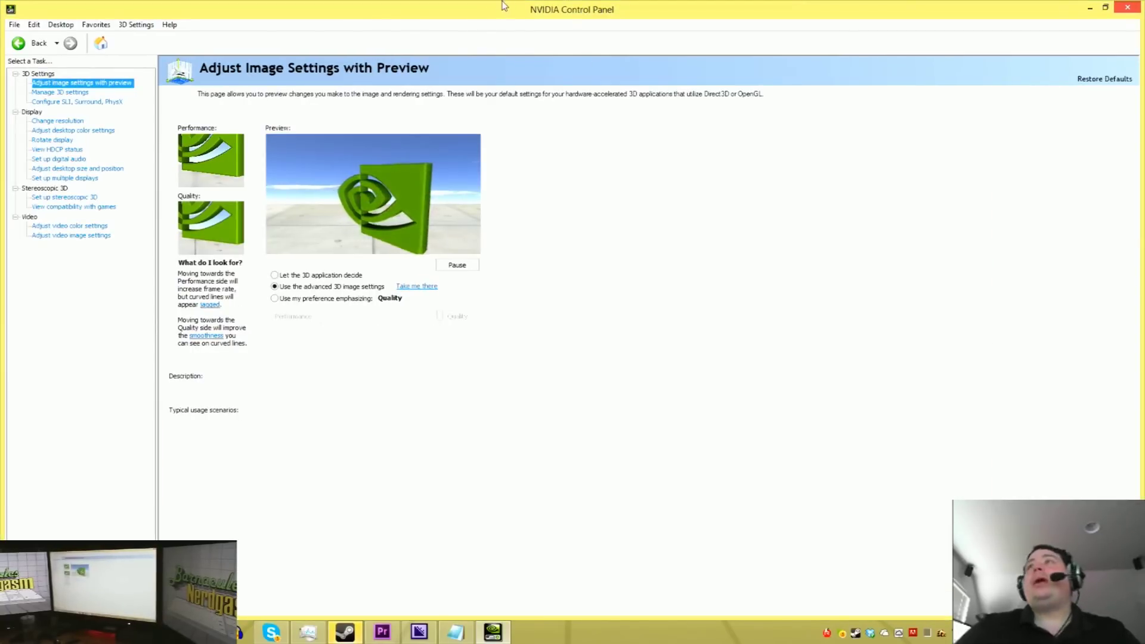
{"action": "left_click_drag", "start_coordinate": [503, 6], "coordinate": [466, 35]}
{"action": "key", "text": "super+d"}
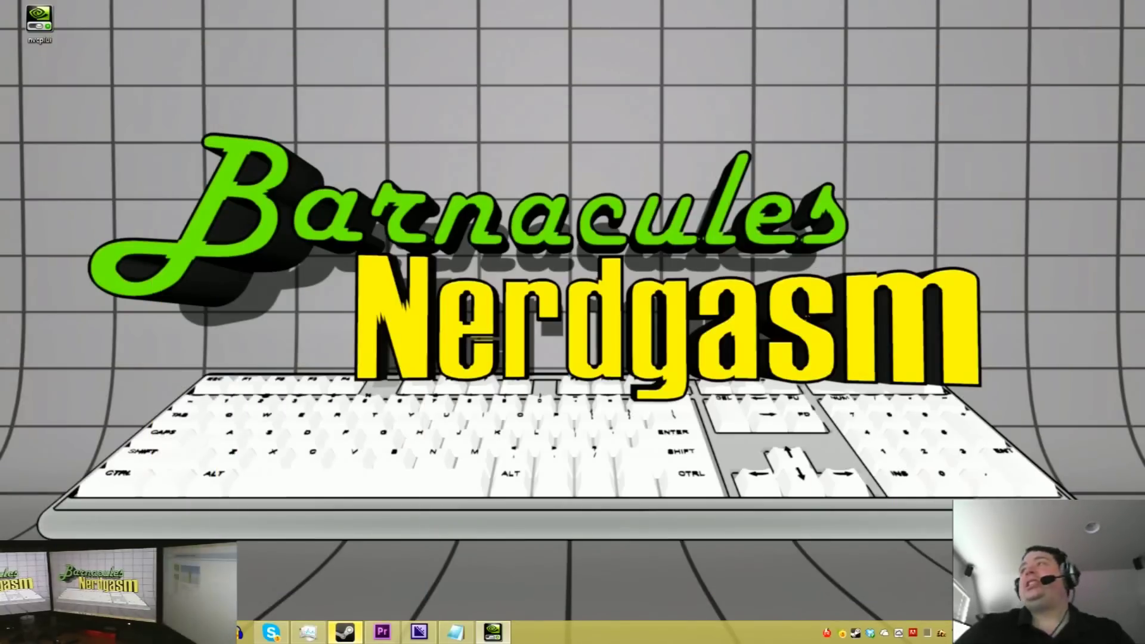
{"action": "key", "text": "super+d"}
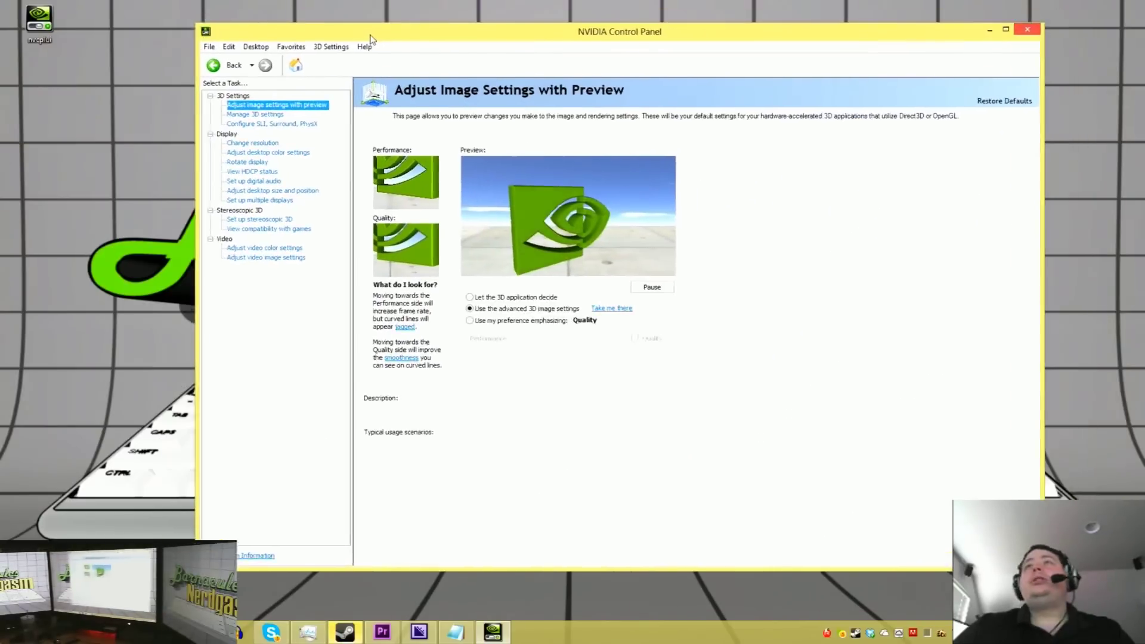
{"action": "double_click", "coordinate": [370, 39]}
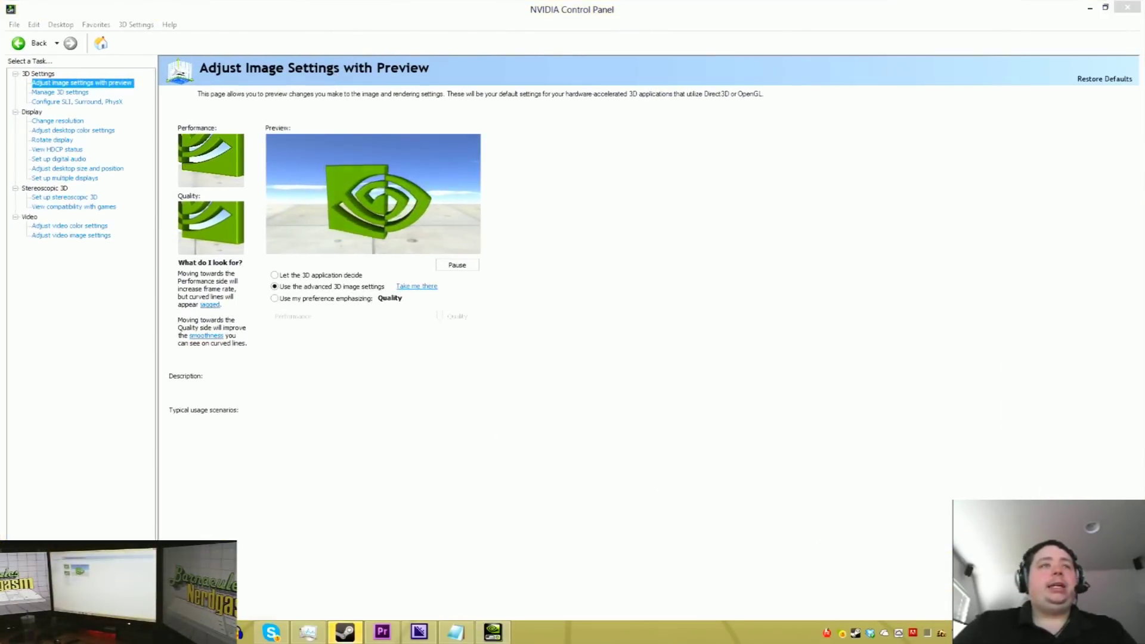
{"action": "key", "text": "alt+Tab"}
{"action": "double_click", "coordinate": [538, 4]}
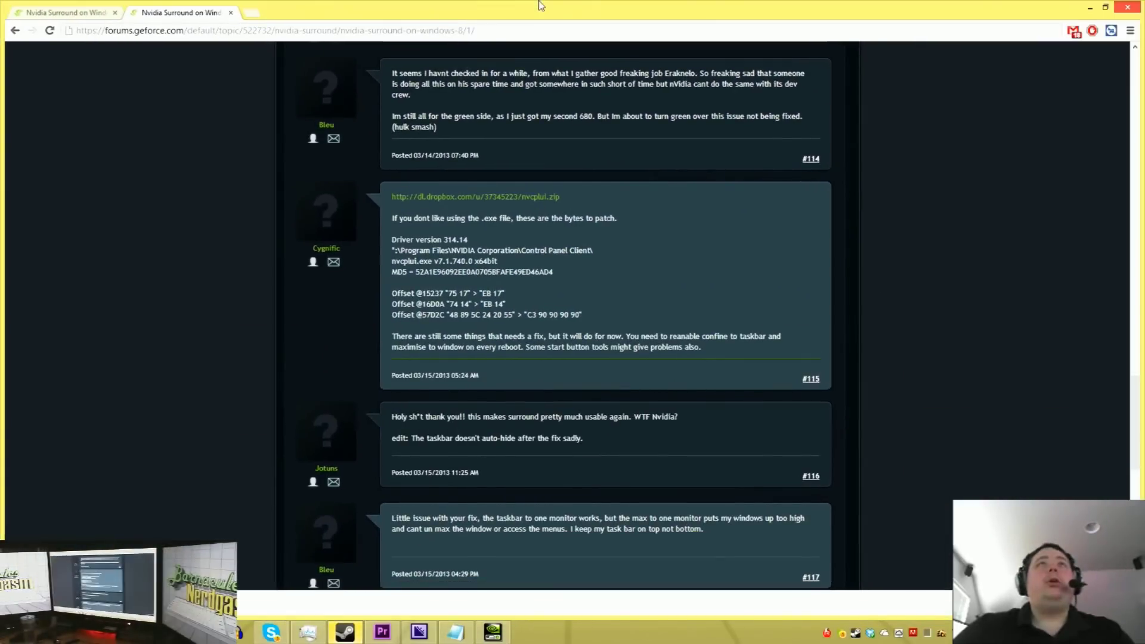
- Close NVIDIA Control Panel behind Chrome, re-maximize the forum, and select 'x64bit' in post #115
{"action": "left_click_drag", "start_coordinate": [539, 5], "coordinate": [468, 113]}
{"action": "left_click", "coordinate": [1126, 7]}
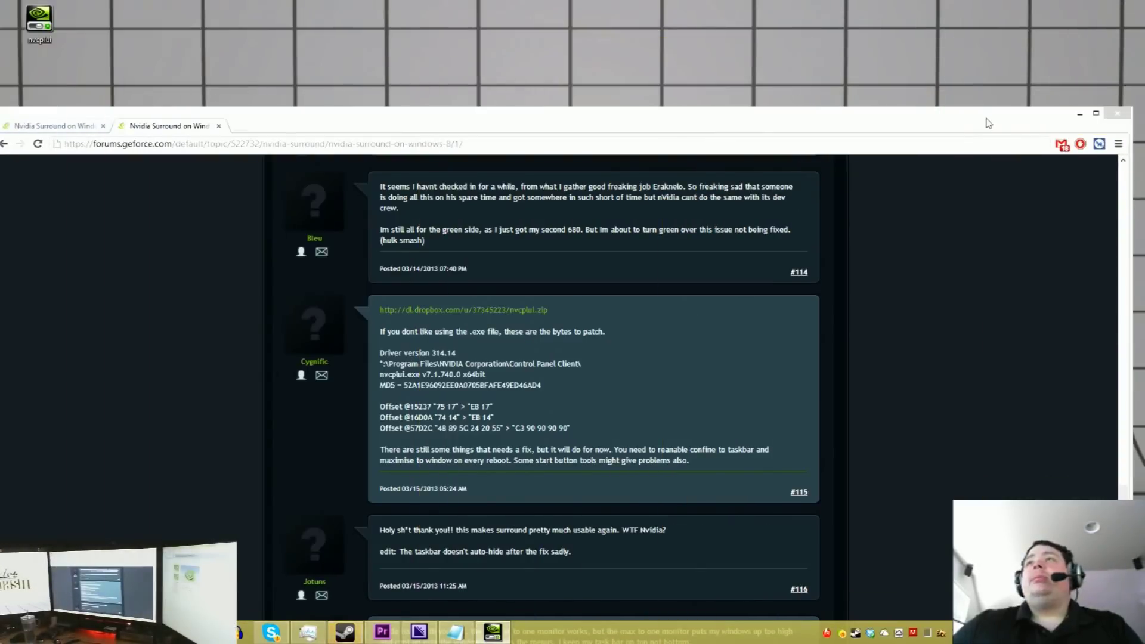
{"action": "left_click_drag", "start_coordinate": [988, 122], "coordinate": [965, 6]}
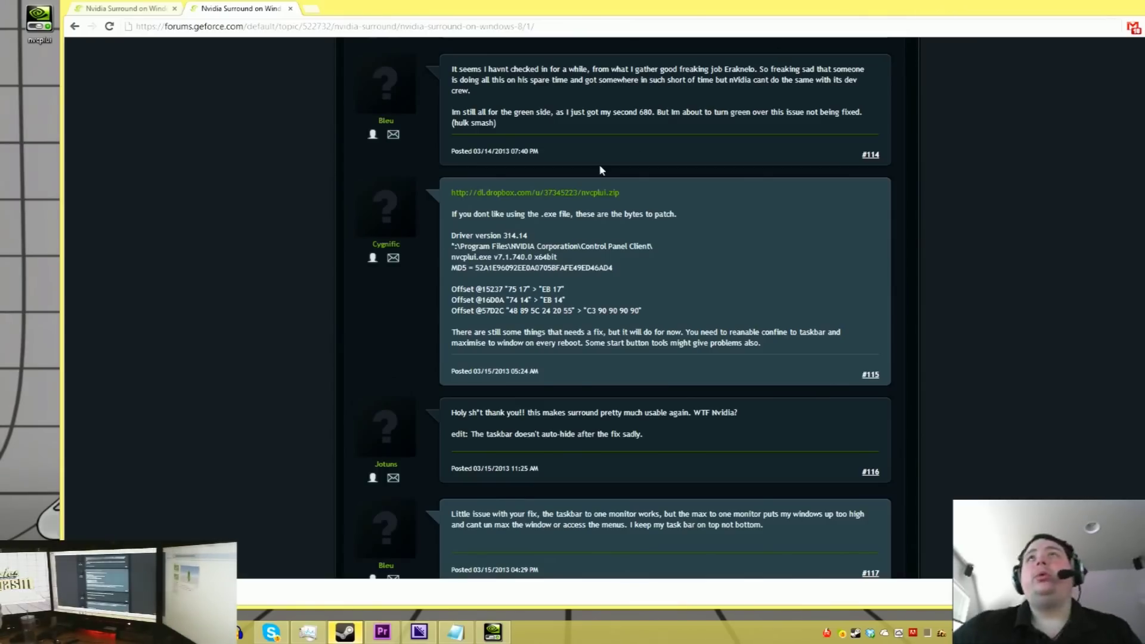
{"action": "key", "text": "super+Up"}
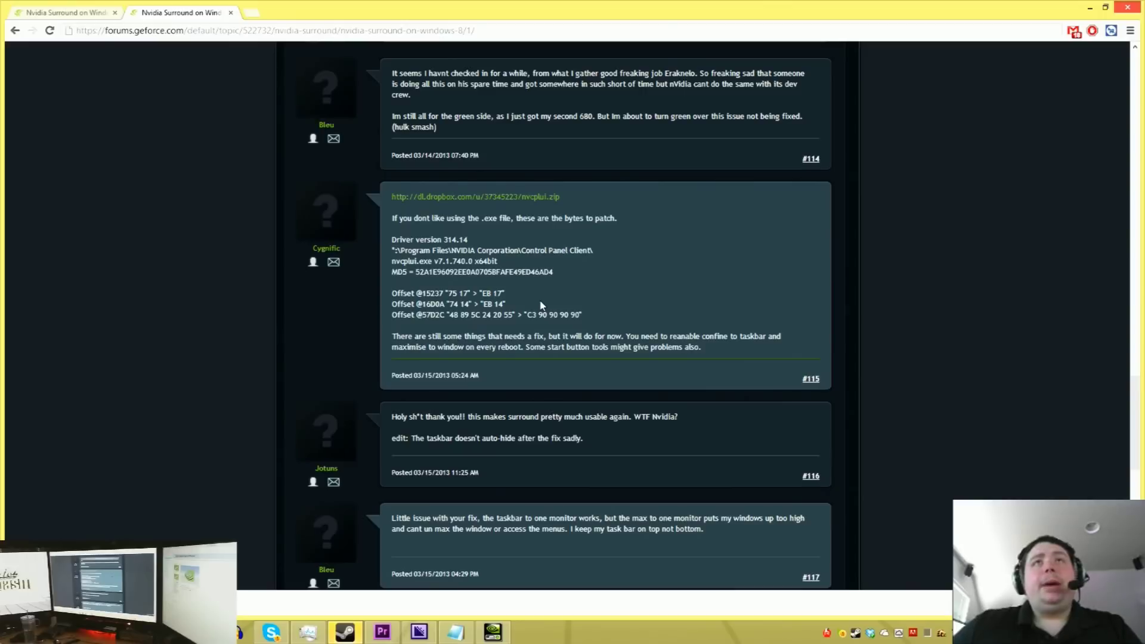
{"action": "double_click", "coordinate": [485, 261]}
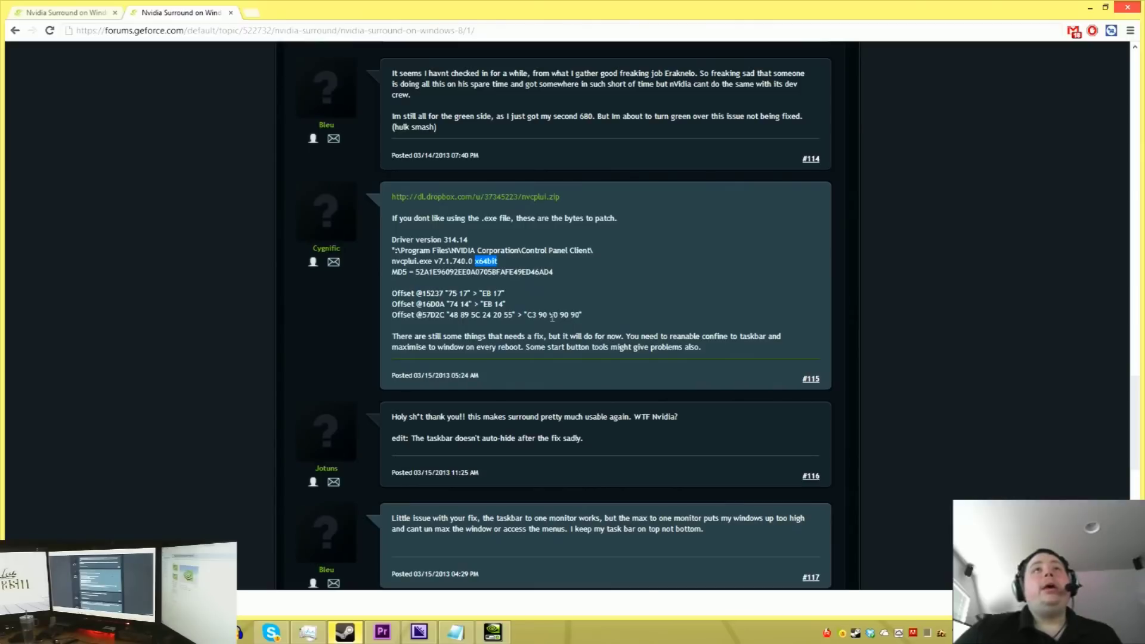
- Scroll through the earlier replies, select the quoted poster's name, then minimize Chrome
{"action": "scroll", "coordinate": [514, 279], "scroll_direction": "up", "scroll_amount": 20}
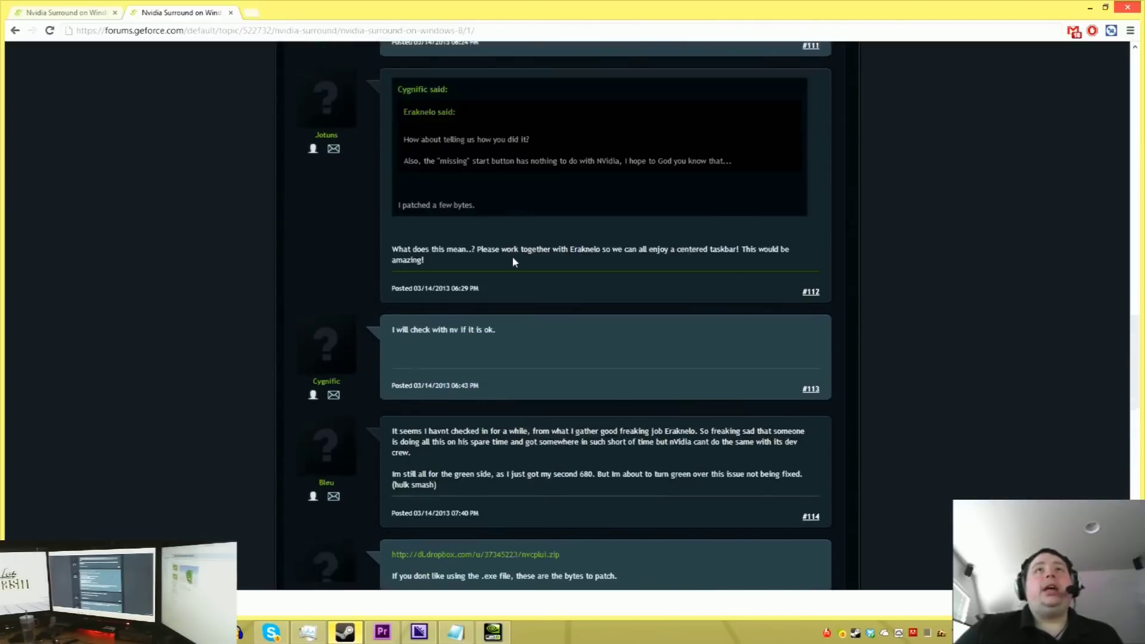
{"action": "scroll", "coordinate": [507, 362], "scroll_direction": "down", "scroll_amount": 15}
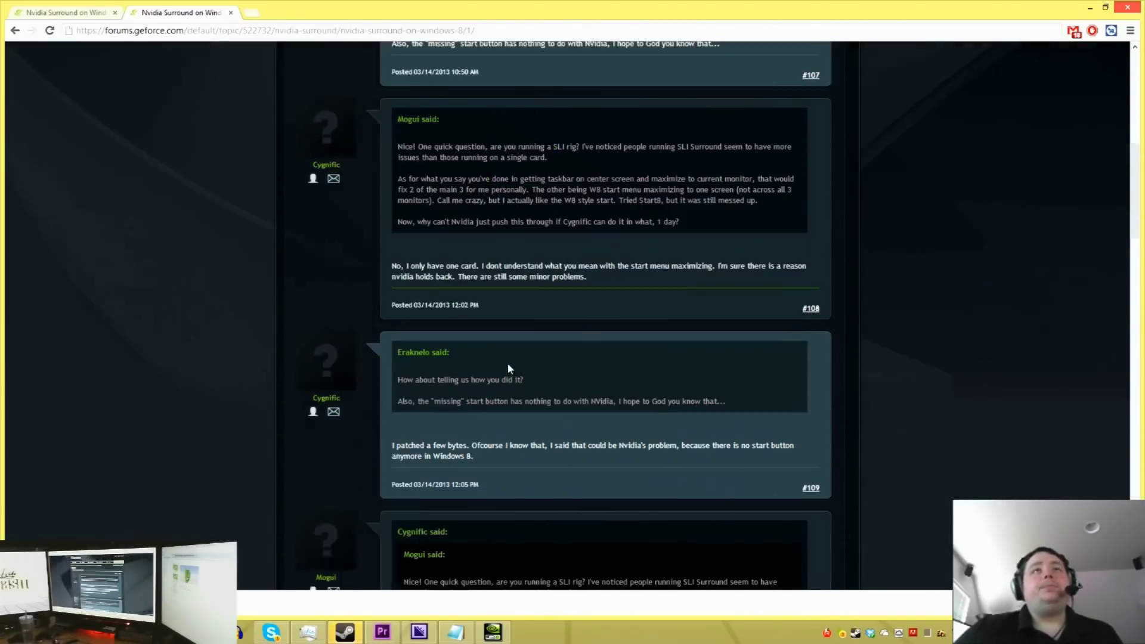
{"action": "scroll", "coordinate": [427, 425], "scroll_direction": "down", "scroll_amount": 5}
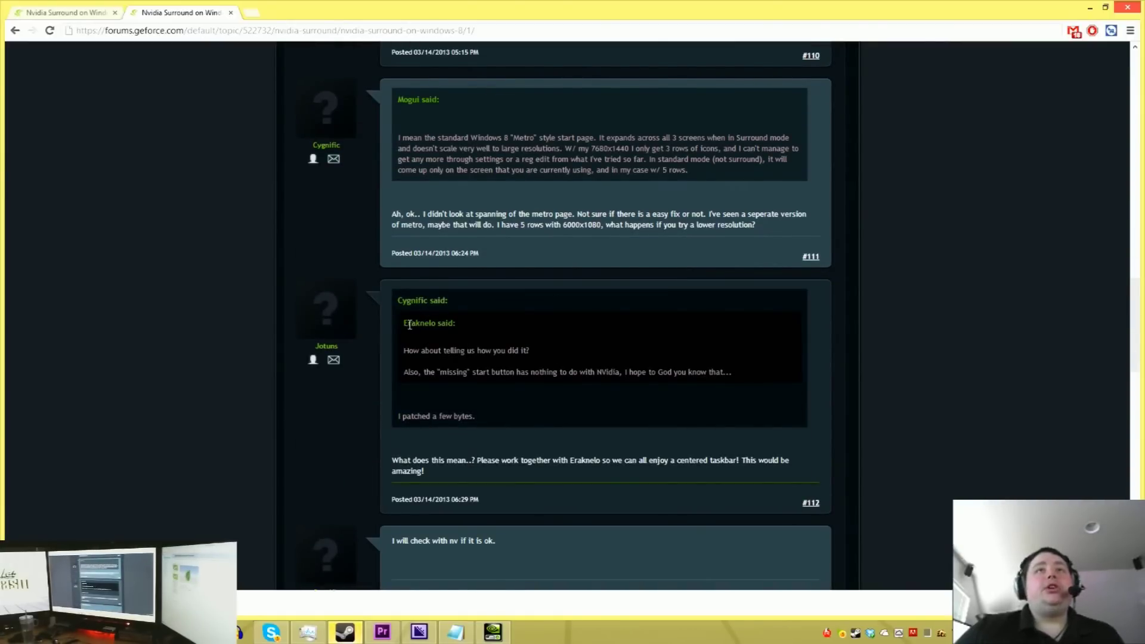
{"action": "left_click_drag", "start_coordinate": [405, 321], "coordinate": [436, 323]}
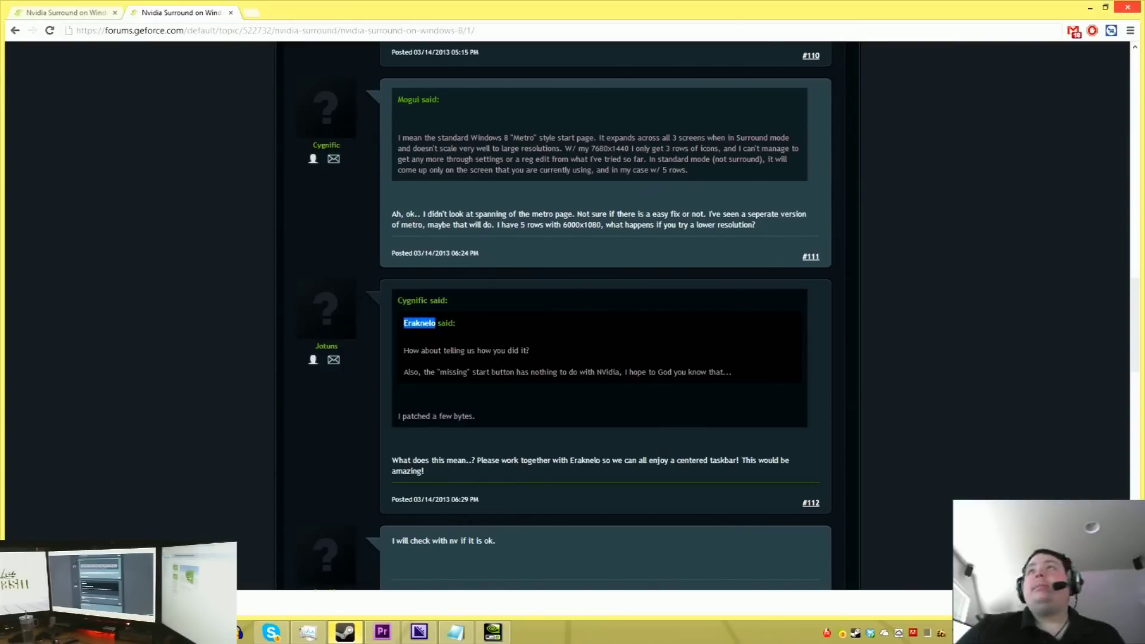
{"action": "left_click", "coordinate": [1089, 9]}
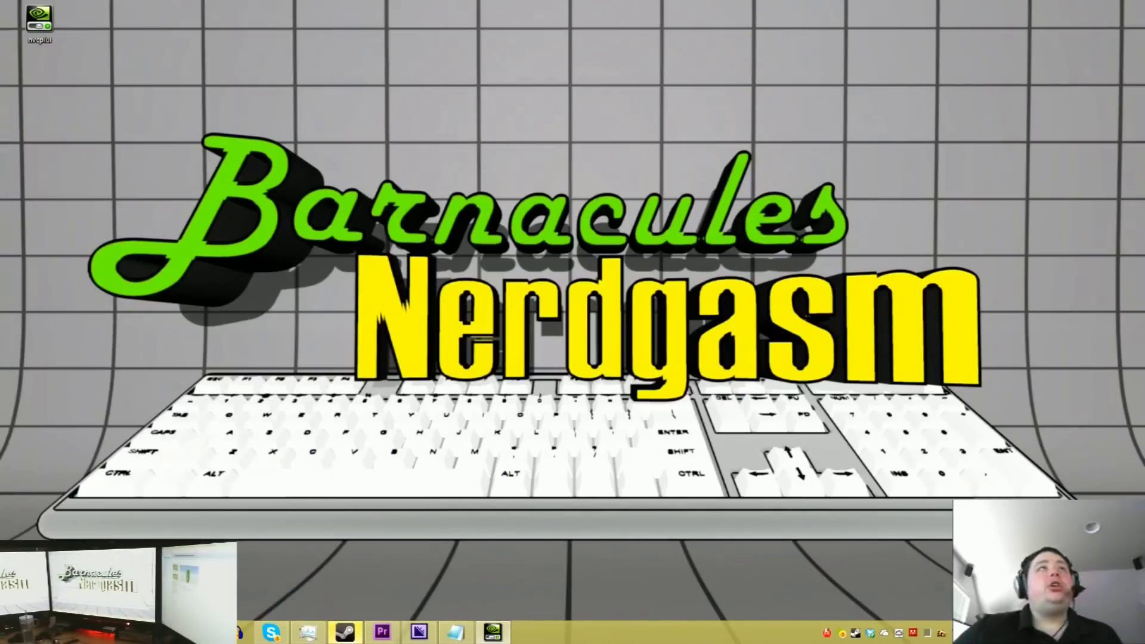
- Place the MaximizeWindow2 shortcut below nvcplui on the desktop and open NVIDIA Control Panel
{"action": "left_click_drag", "start_coordinate": [737, 170], "coordinate": [134, 27]}
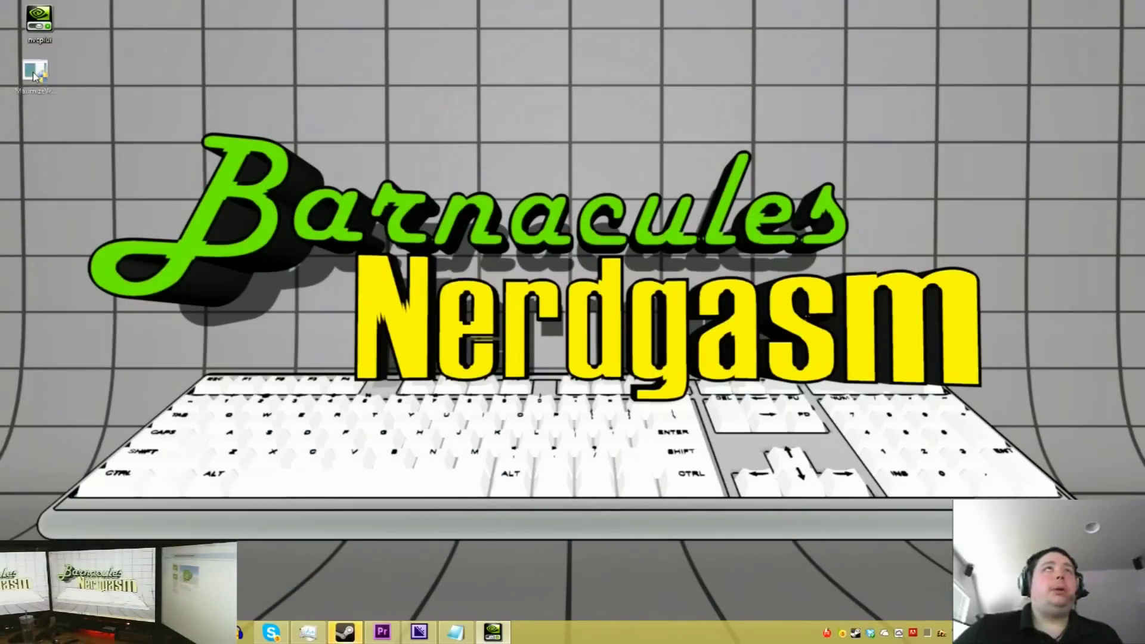
{"action": "left_click", "coordinate": [123, 61]}
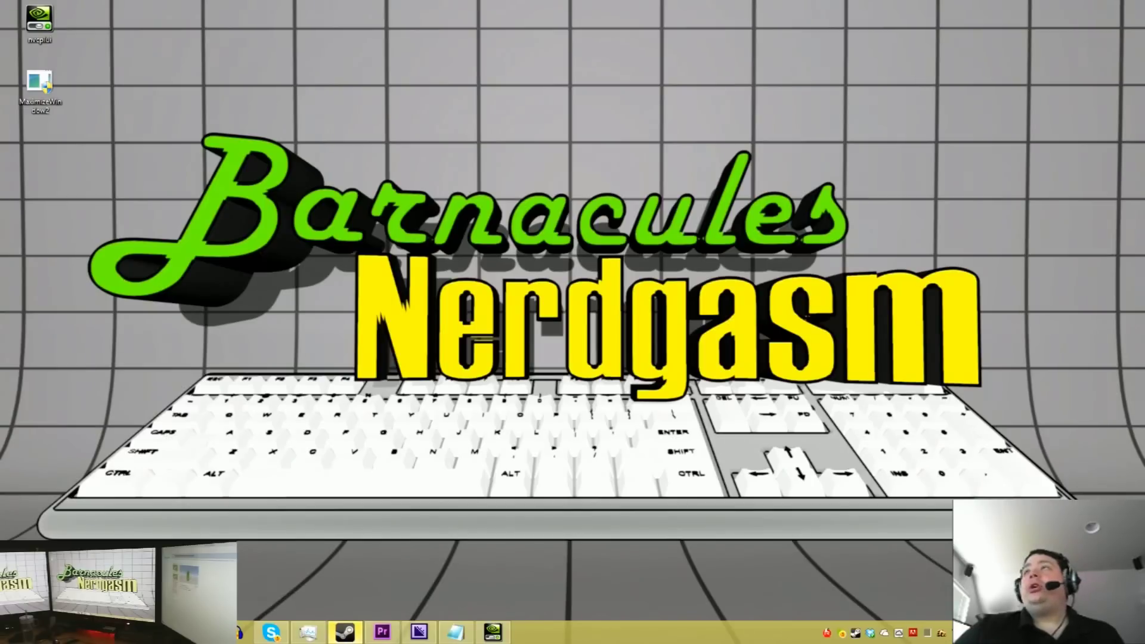
{"action": "left_click", "coordinate": [492, 632]}
- Under Desktop > Surround Displays, change the Maximize Windows Across All Displays setting
{"action": "left_click", "coordinate": [218, 40]}
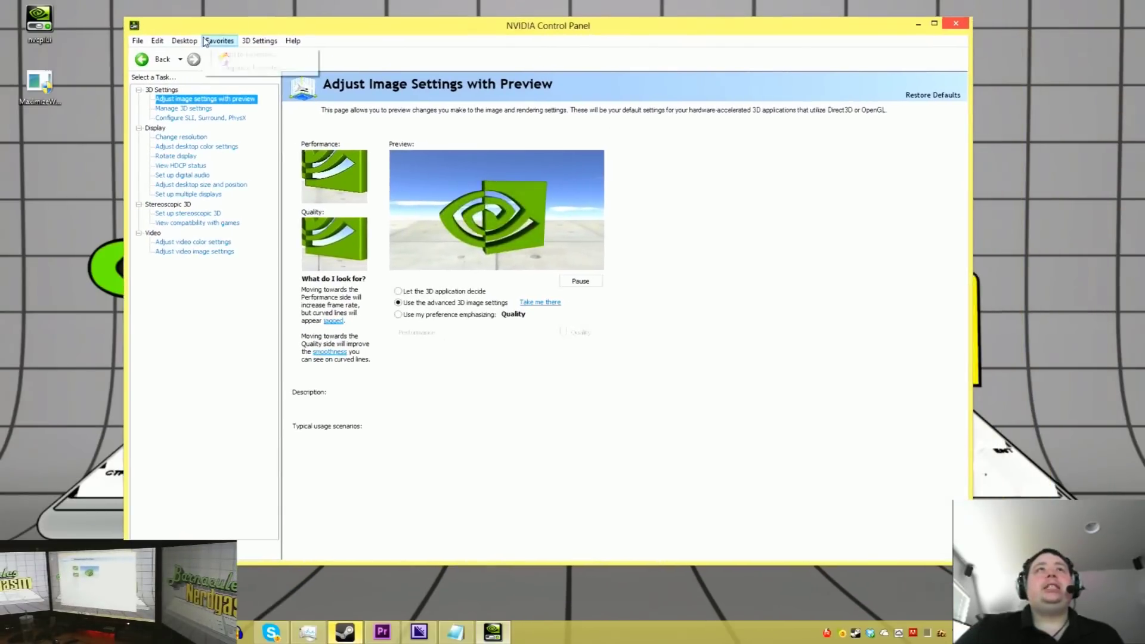
{"action": "mouse_move", "coordinate": [184, 41]}
{"action": "mouse_move", "coordinate": [218, 153]}
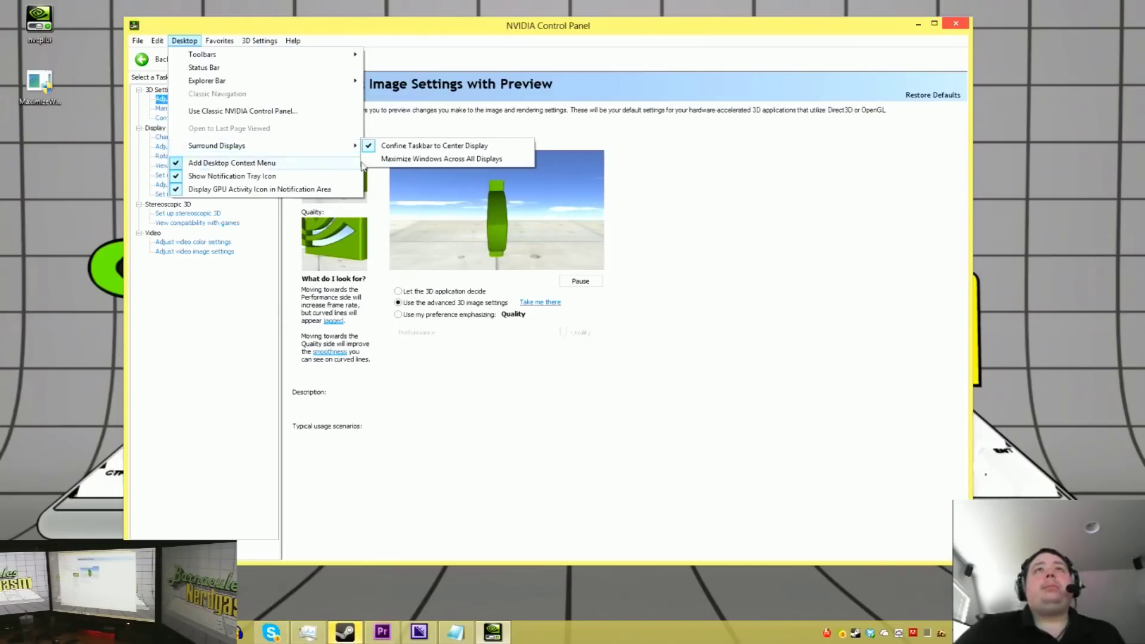
{"action": "left_click", "coordinate": [441, 159]}
- Allow MaximizeWindow2 through UAC and accept 3 screens with a 500 ms check interval
{"action": "double_click", "coordinate": [463, 27]}
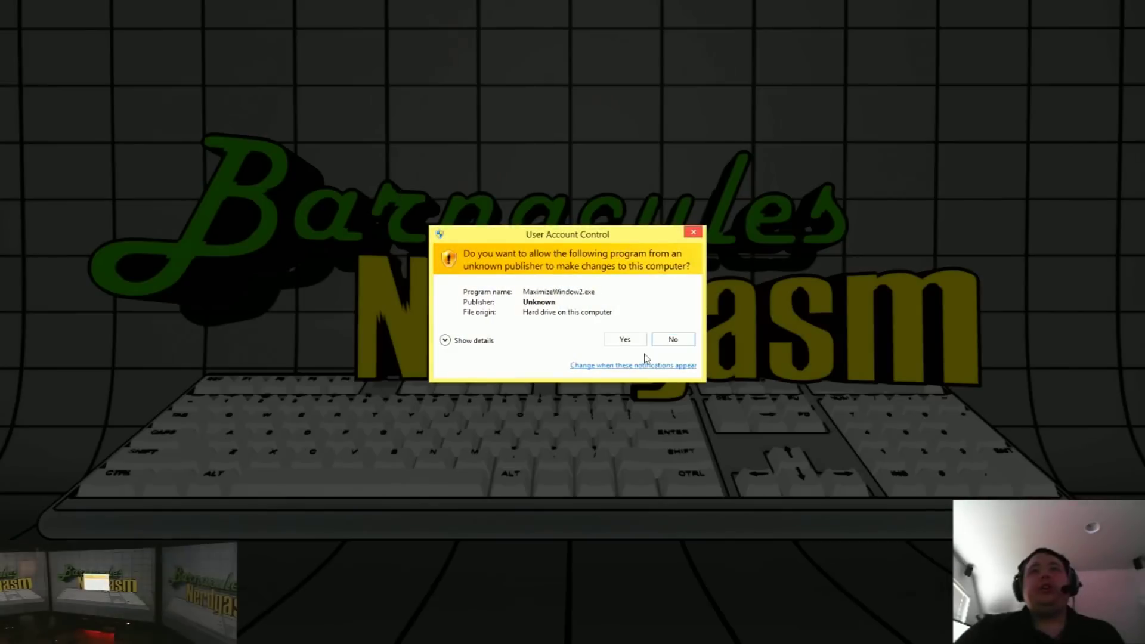
{"action": "left_click", "coordinate": [623, 340]}
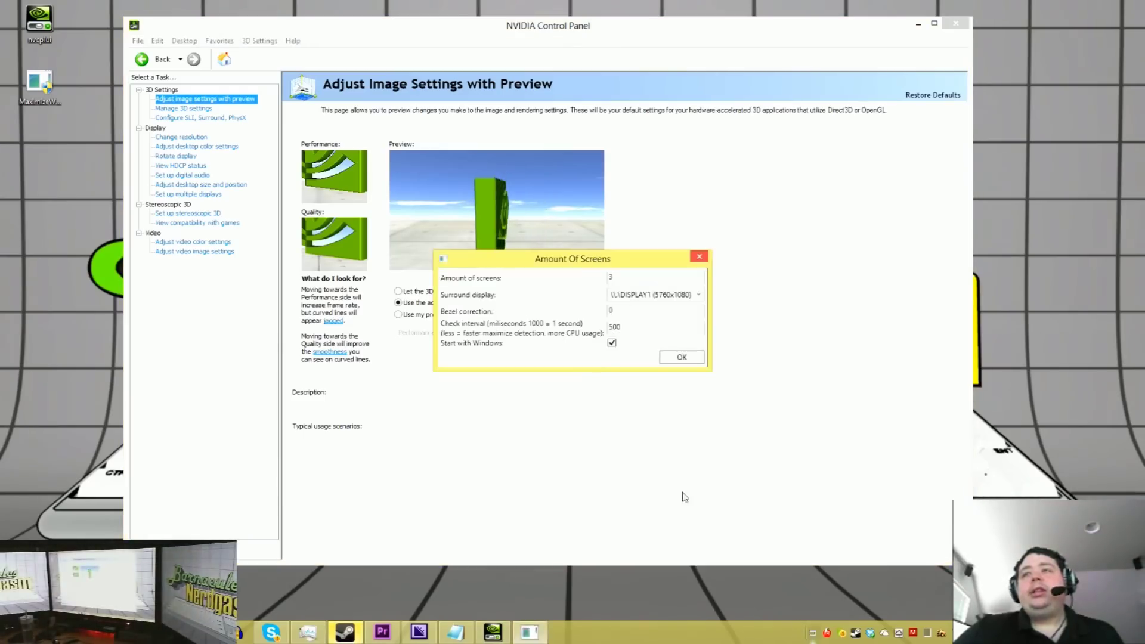
{"action": "left_click", "coordinate": [649, 276]}
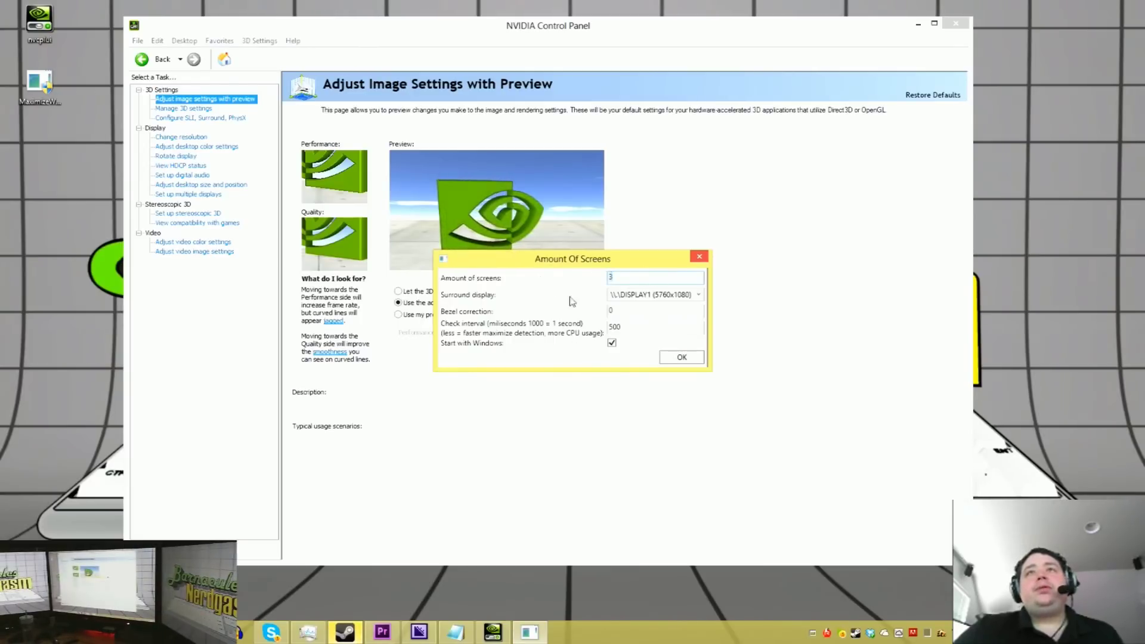
{"action": "key", "text": "Tab"}
{"action": "key", "text": "Tab"}
{"action": "key", "text": "Tab"}
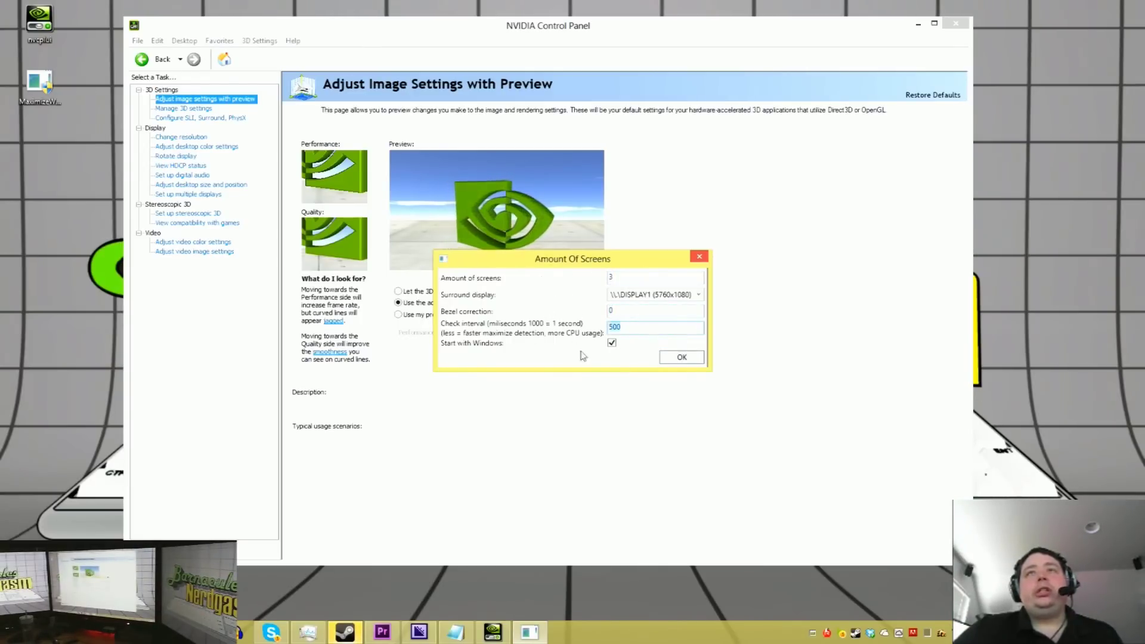
{"action": "left_click", "coordinate": [681, 357]}
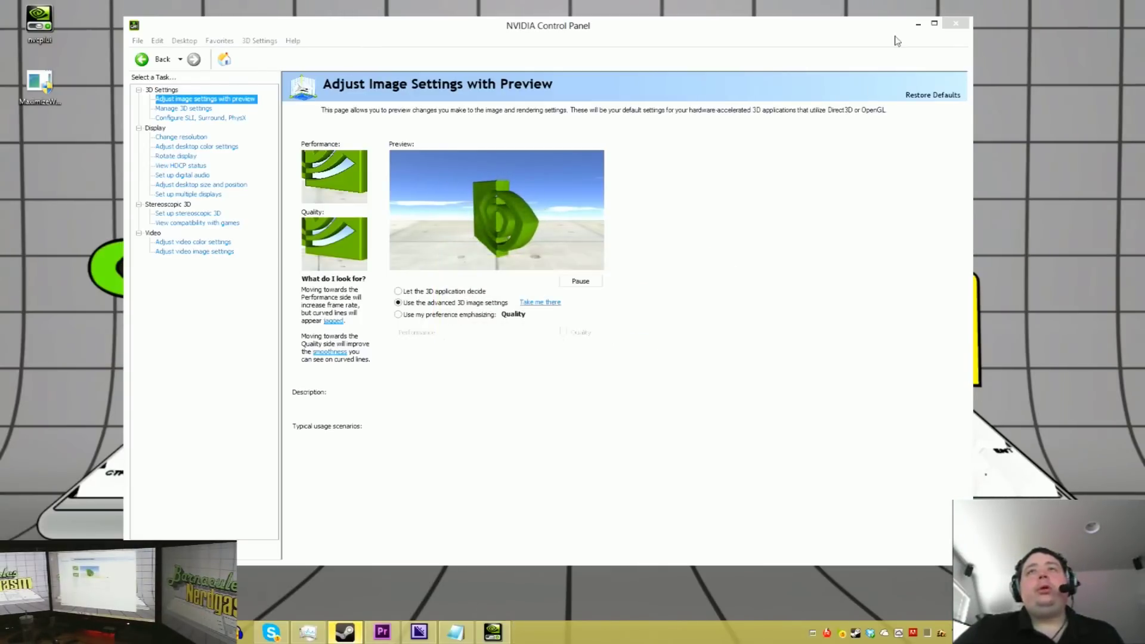
- Test single-screen maximize by repeatedly maximizing and restoring the panel, then move it right
{"action": "double_click", "coordinate": [570, 30]}
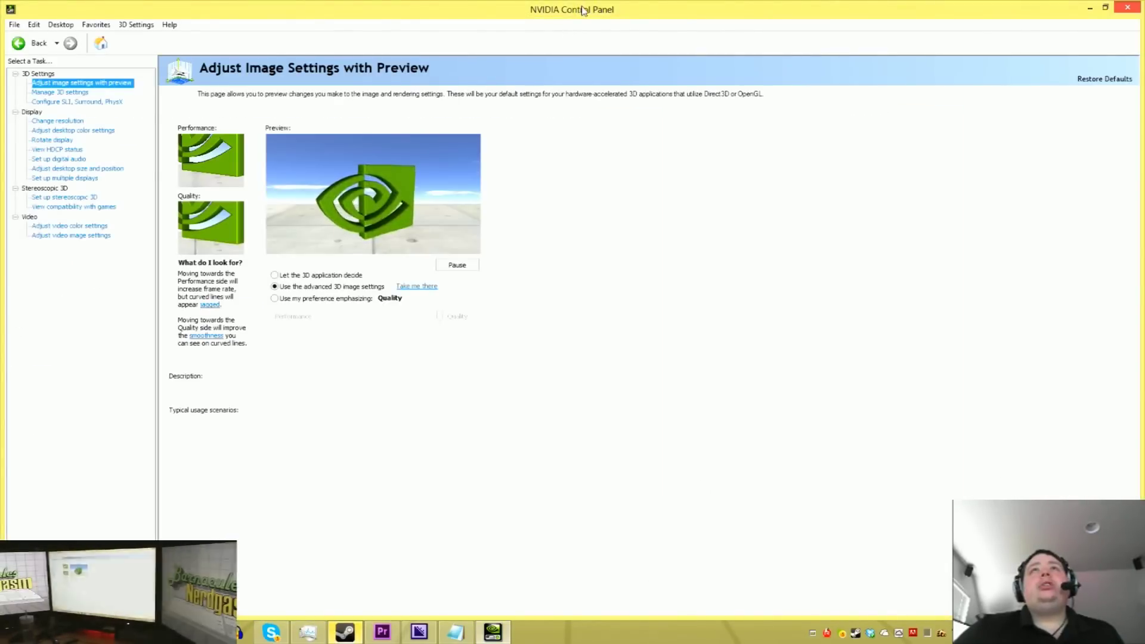
{"action": "double_click", "coordinate": [583, 11]}
{"action": "double_click", "coordinate": [582, 29]}
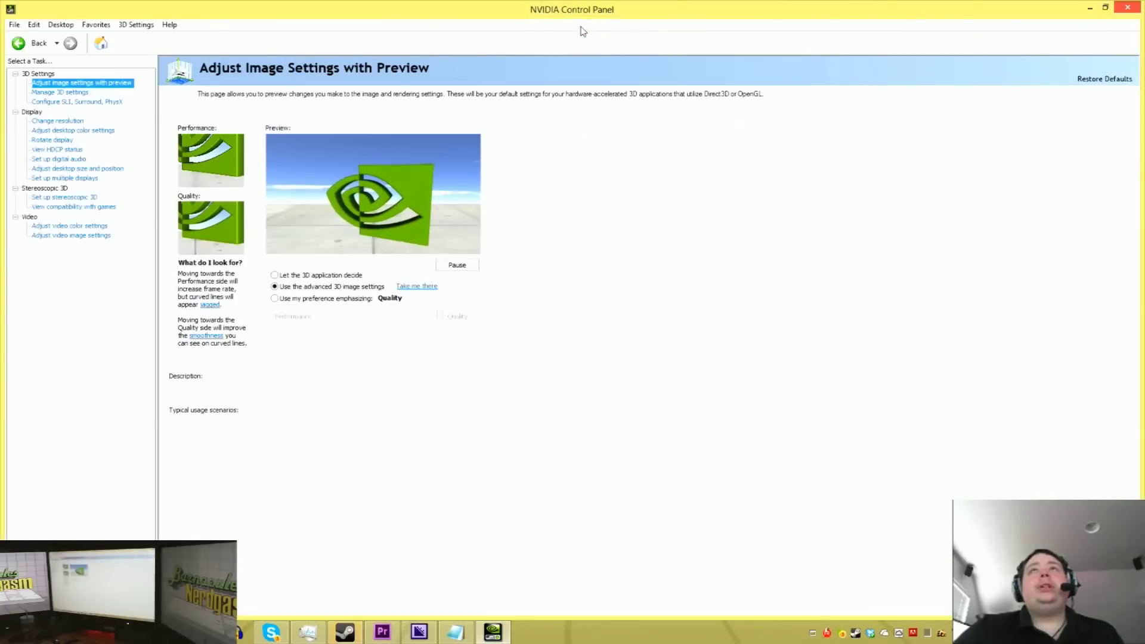
{"action": "double_click", "coordinate": [583, 12]}
{"action": "double_click", "coordinate": [592, 28]}
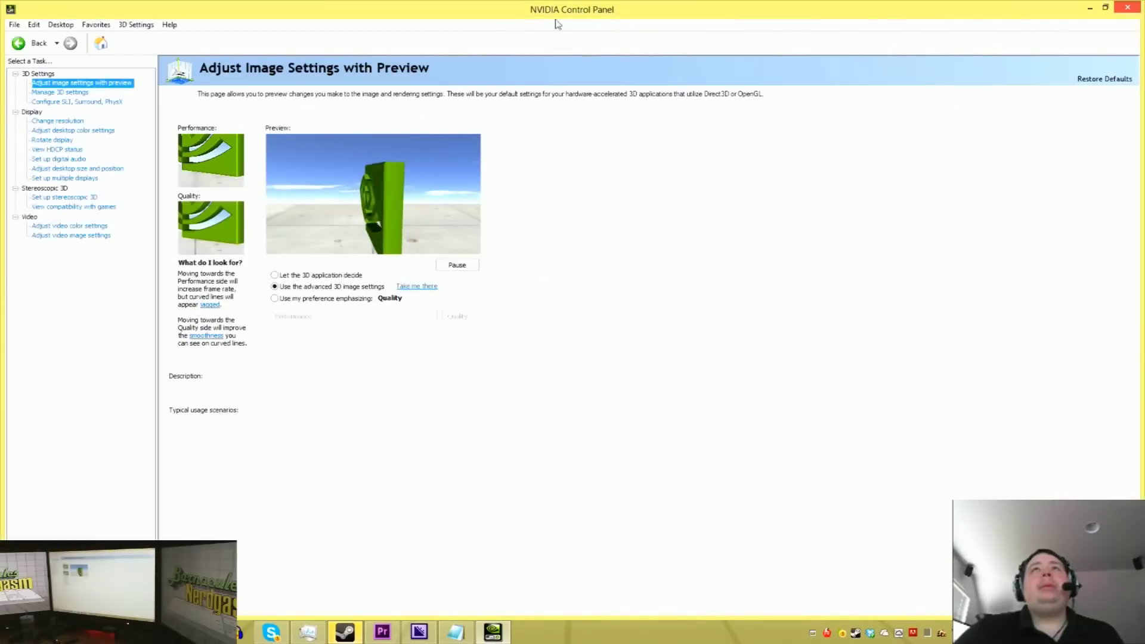
{"action": "double_click", "coordinate": [557, 24]}
{"action": "left_click_drag", "start_coordinate": [557, 30], "coordinate": [1144, 131]}
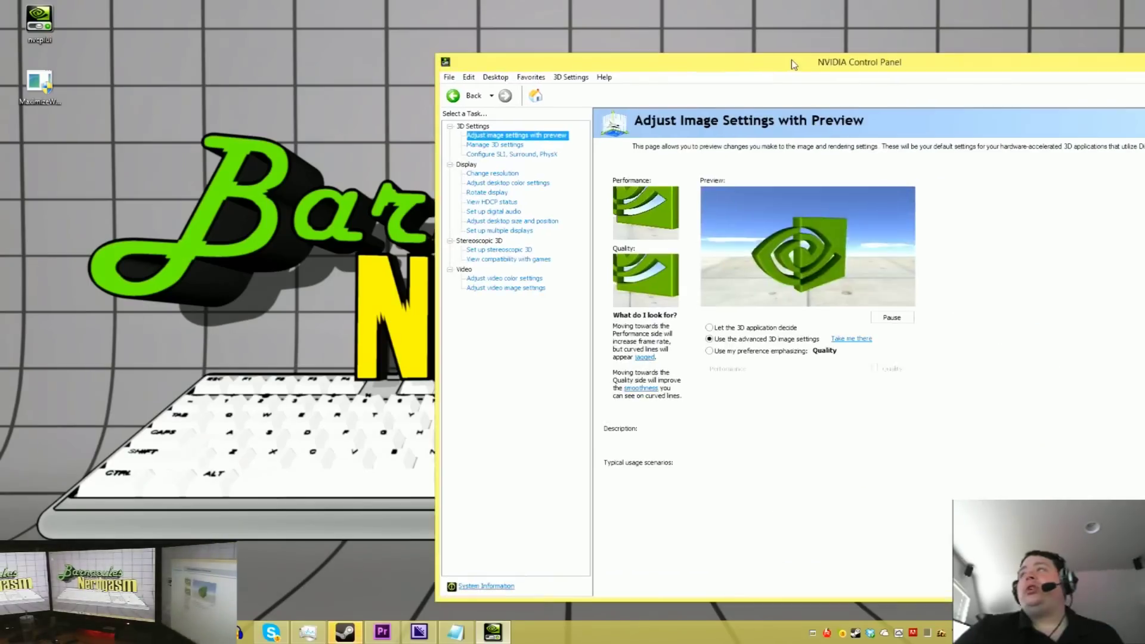
- Move the NVIDIA Control Panel window from the right screen back to the center display
{"action": "left_click_drag", "start_coordinate": [792, 60], "coordinate": [464, 47]}
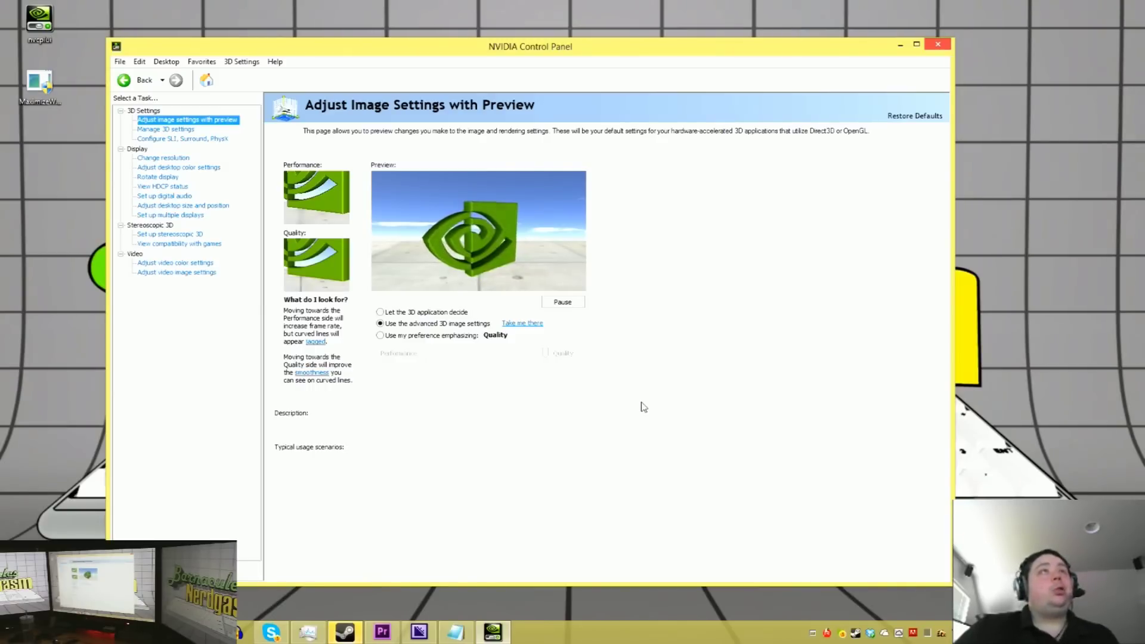
- Select the MaximizeWindow2 shortcut on the desktop
{"action": "left_click", "coordinate": [39, 84]}
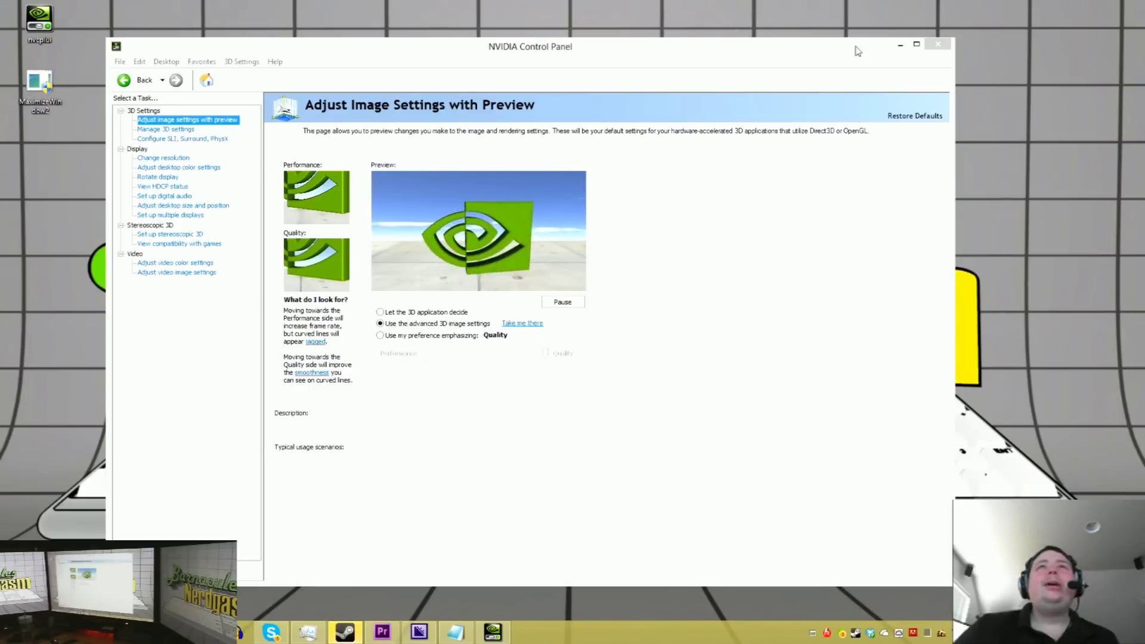
- Close the NVIDIA Control Panel window to reveal the Barnacules Nerdgasm desktop wallpaper
{"action": "left_click", "coordinate": [940, 45]}
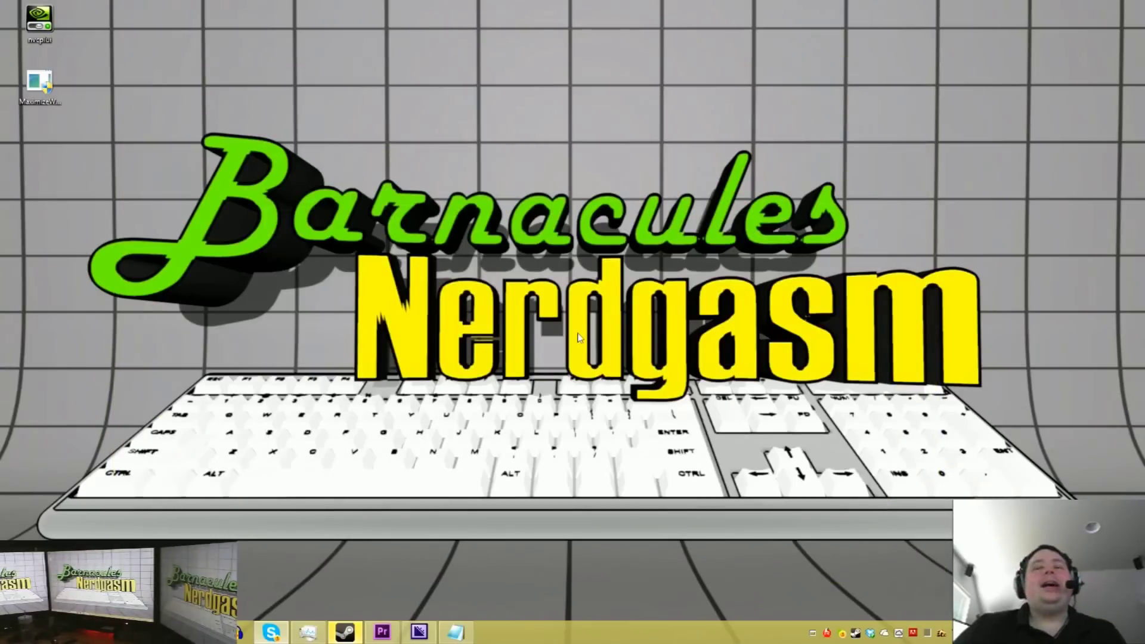